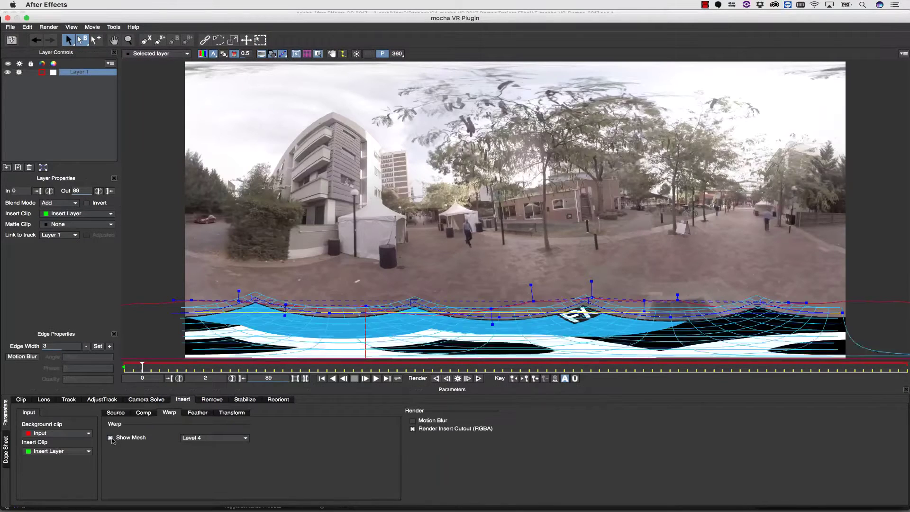
Hide the warp mesh and turn the undistorted view to lens longitude 67.68.
left_click(110, 438)
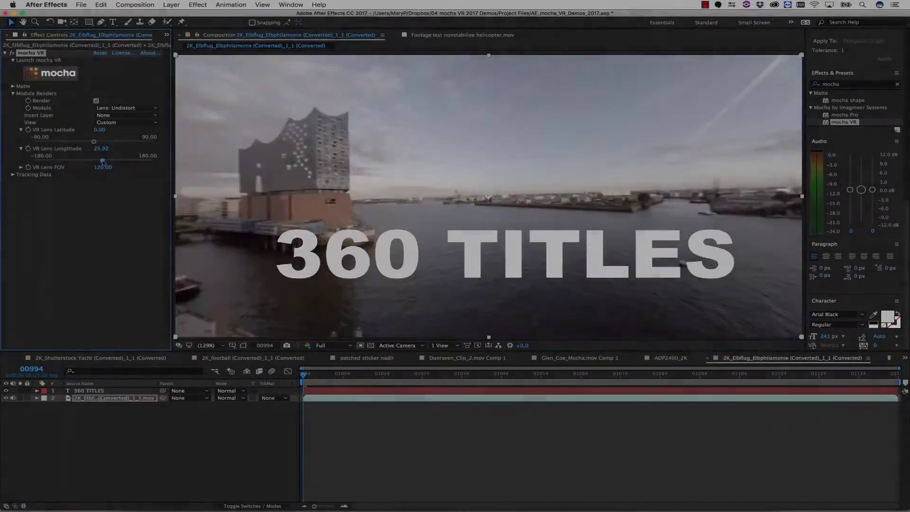
left_click_drag(102, 161, 116, 162)
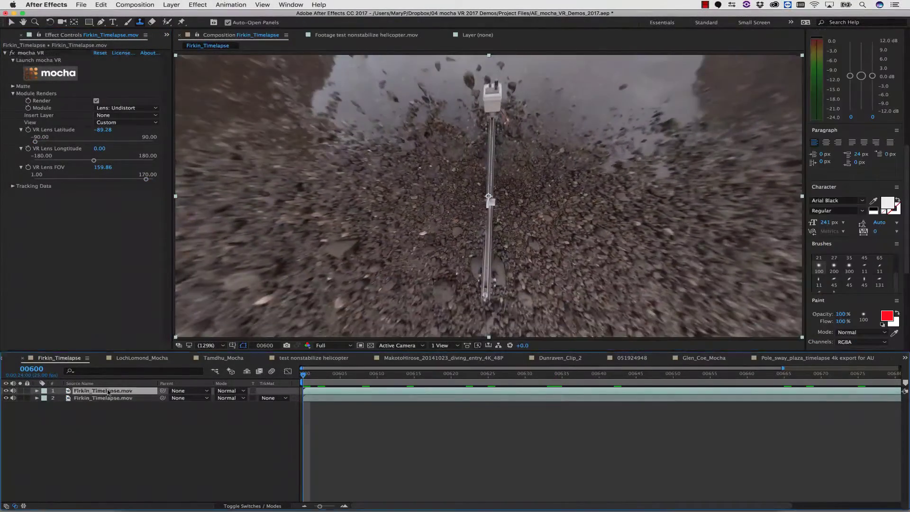
Open Firkin_Timelapse.mov in the Layer panel and paint a stroke over the lower mast.
double_click(108, 393)
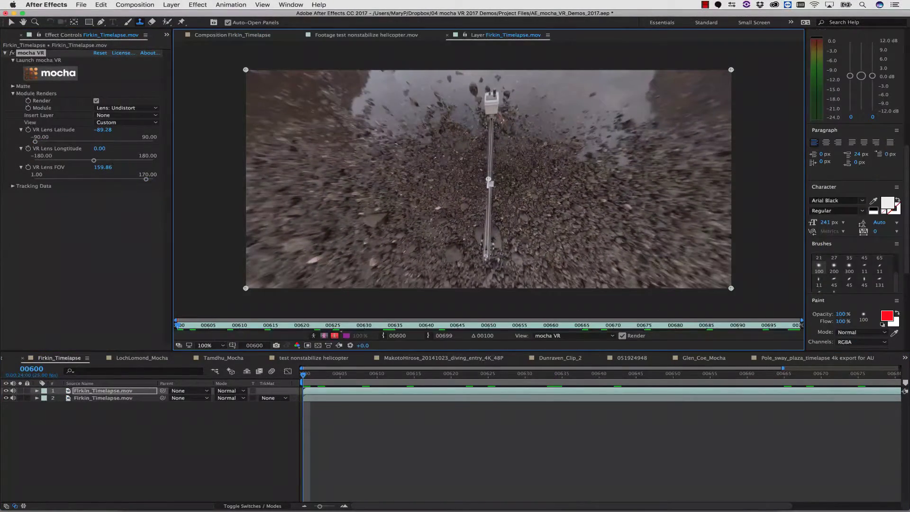
mouse_move(467, 182)
left_mouse_down()
mouse_move(488, 213)
mouse_move(491, 99)
mouse_move(502, 97)
left_mouse_up()
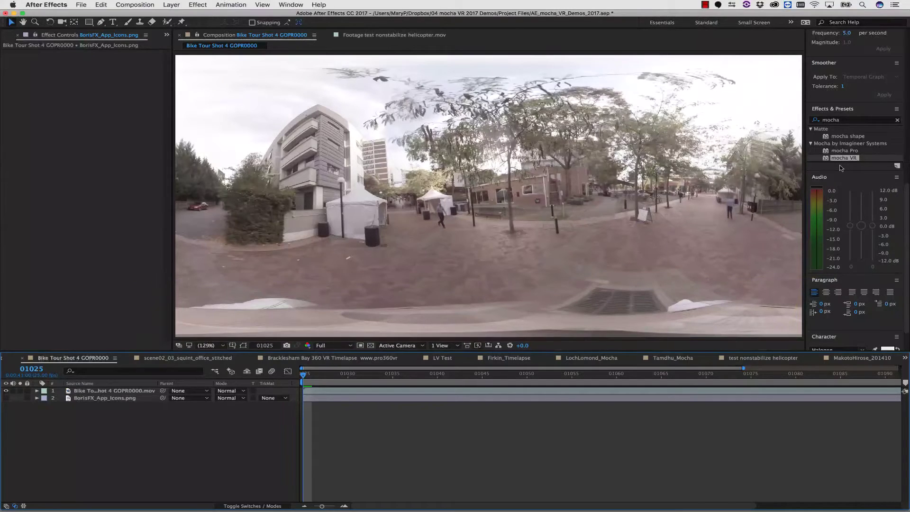
Drop mocha VR onto the Bike Tour Shot 4 GOPR0000 layer and launch the plugin.
left_click_drag(844, 159, 114, 393)
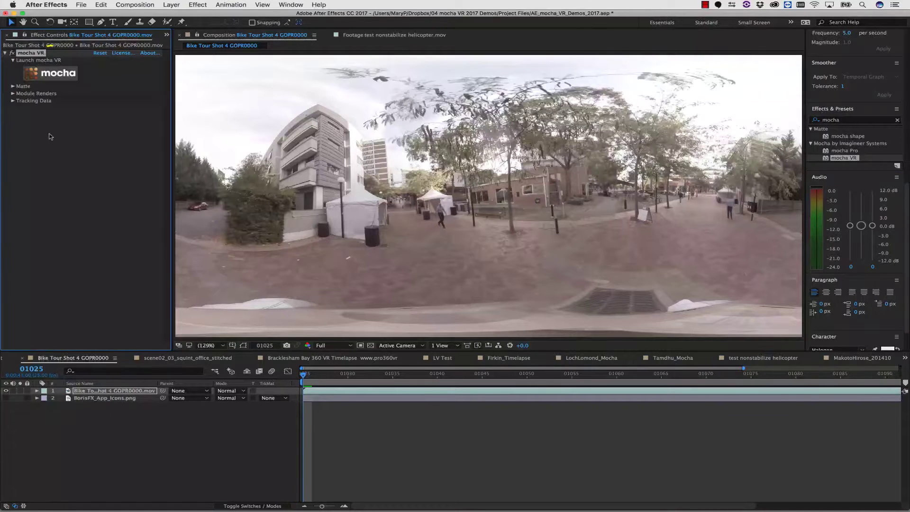
left_click(37, 77)
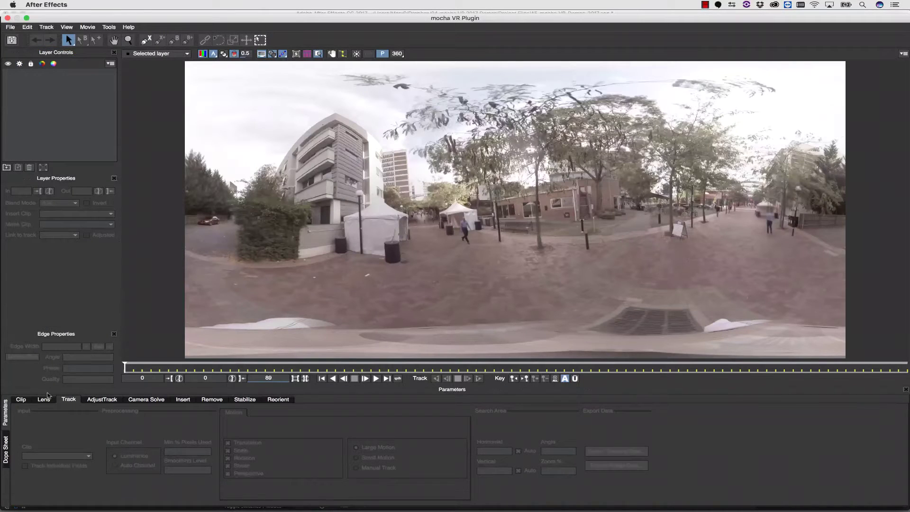
Enable the 360 view and pan the bike footage down to the pavement below the camera.
left_click(44, 400)
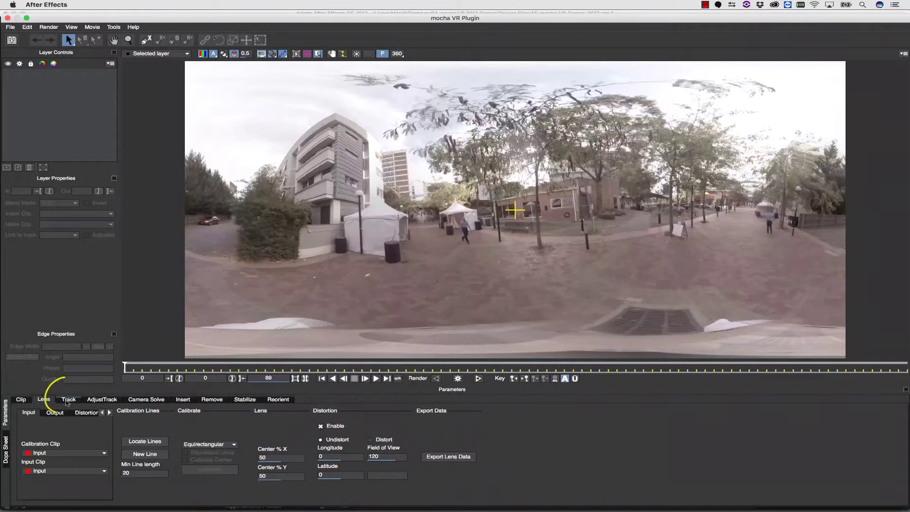
left_click(68, 400)
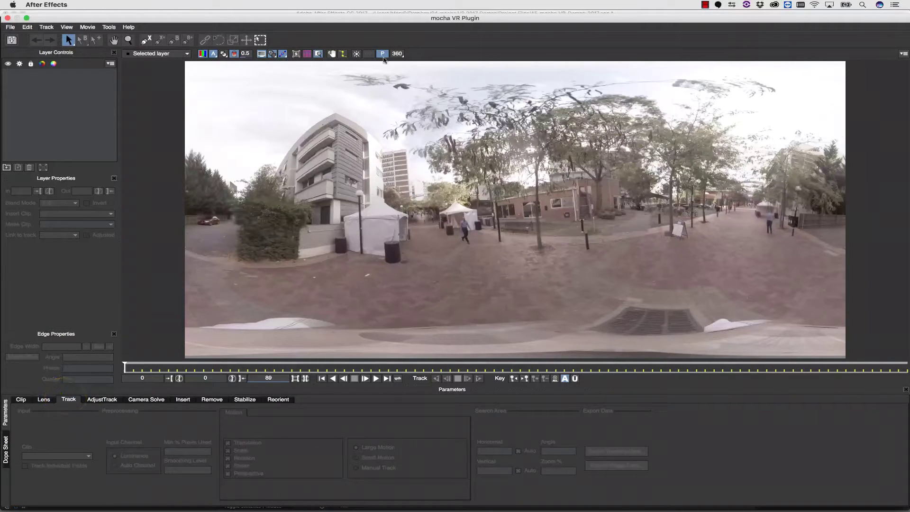
left_click(397, 54)
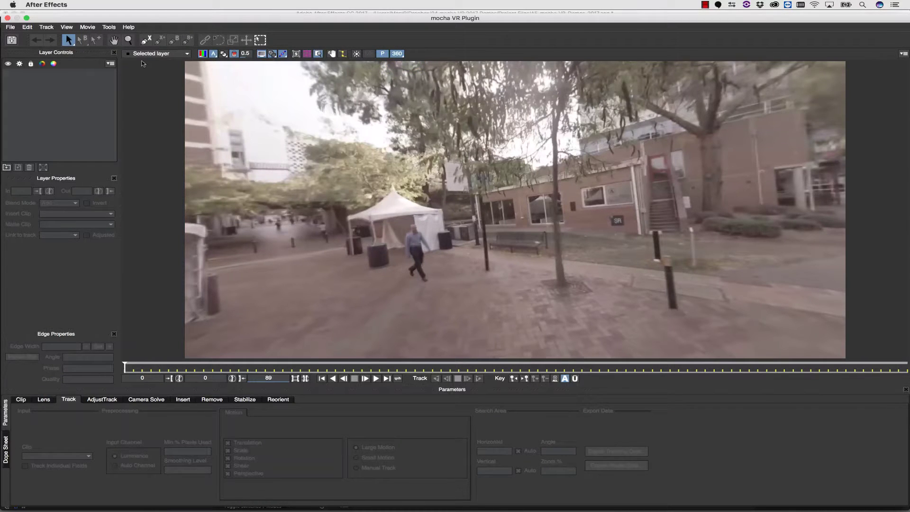
left_click(114, 39)
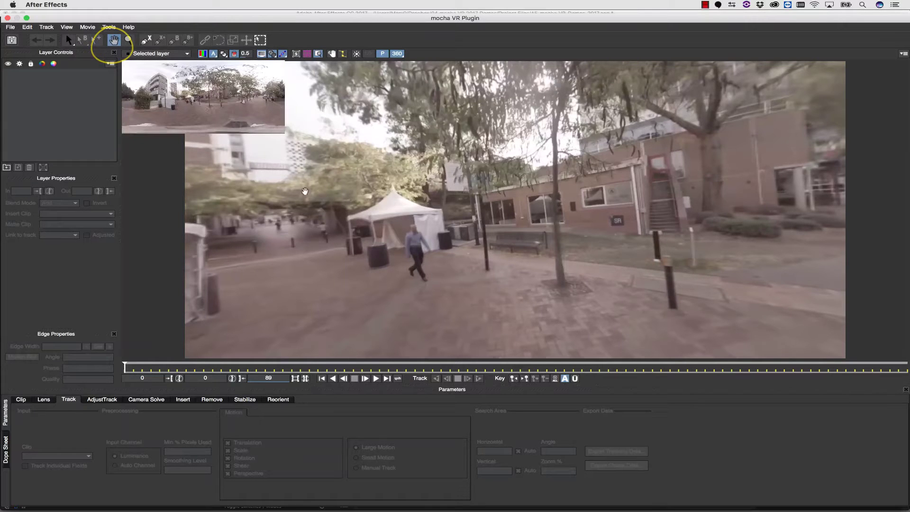
mouse_move(304, 191)
left_mouse_down()
mouse_move(465, 71)
mouse_move(462, 260)
mouse_move(462, 184)
left_mouse_up()
Draw an X-spline around the white pavement shape and fit its planar surface corners to the ground.
left_click(148, 41)
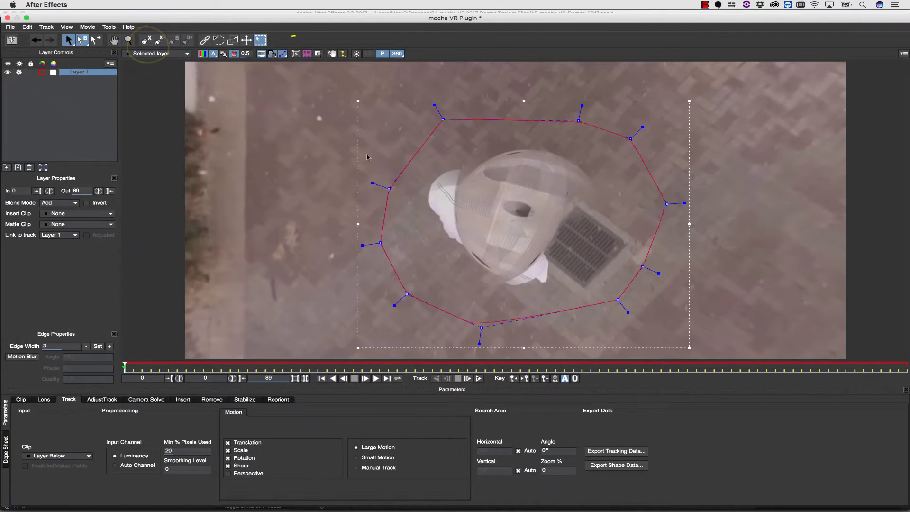
left_click(295, 53)
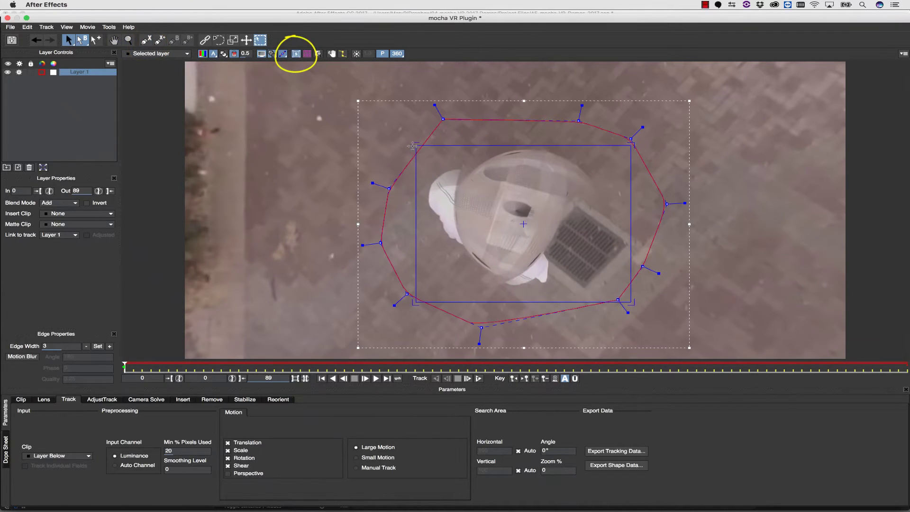
left_click_drag(413, 146, 442, 94)
left_click_drag(414, 302, 351, 229)
left_click_drag(630, 301, 519, 337)
left_click_drag(631, 142, 685, 192)
left_click_drag(442, 95, 506, 68)
left_click_drag(520, 335, 531, 349)
left_click_drag(344, 223, 350, 215)
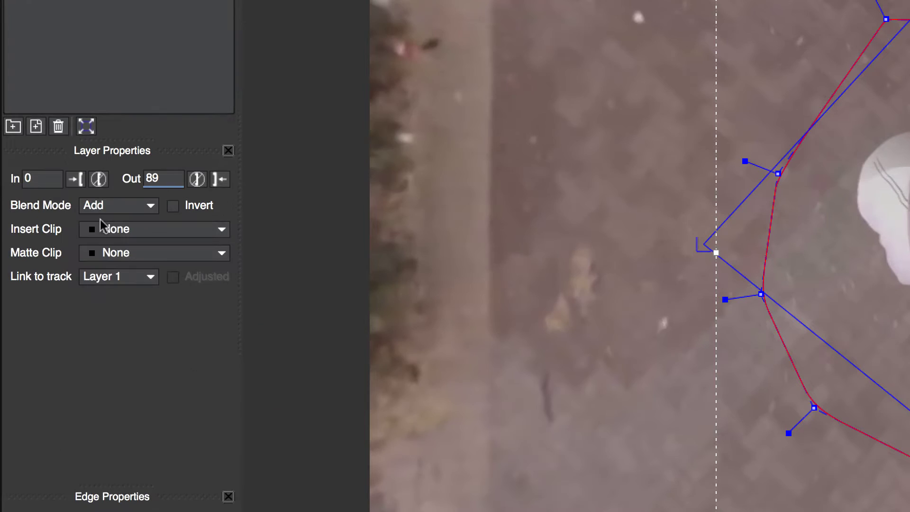
Set the layer's Insert Clip to Insert Layer and close mocha.
left_click(91, 221)
left_click(130, 279)
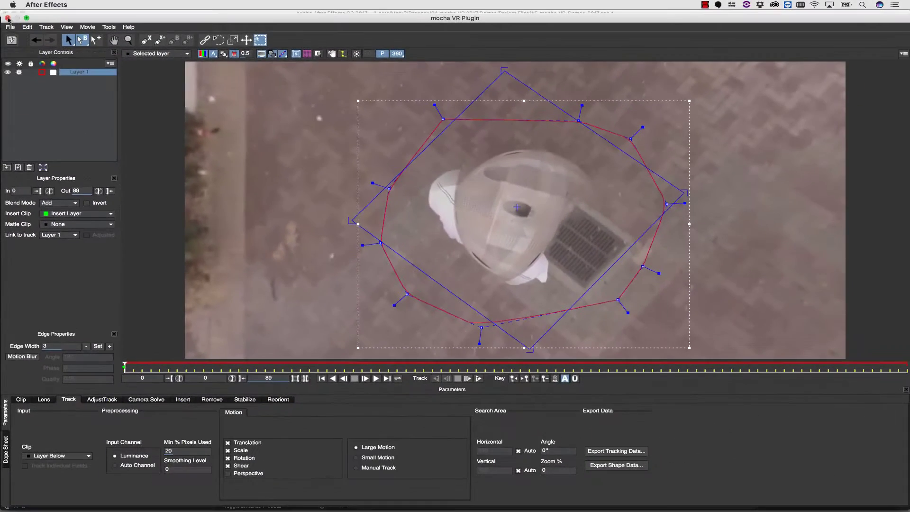
left_click(7, 18)
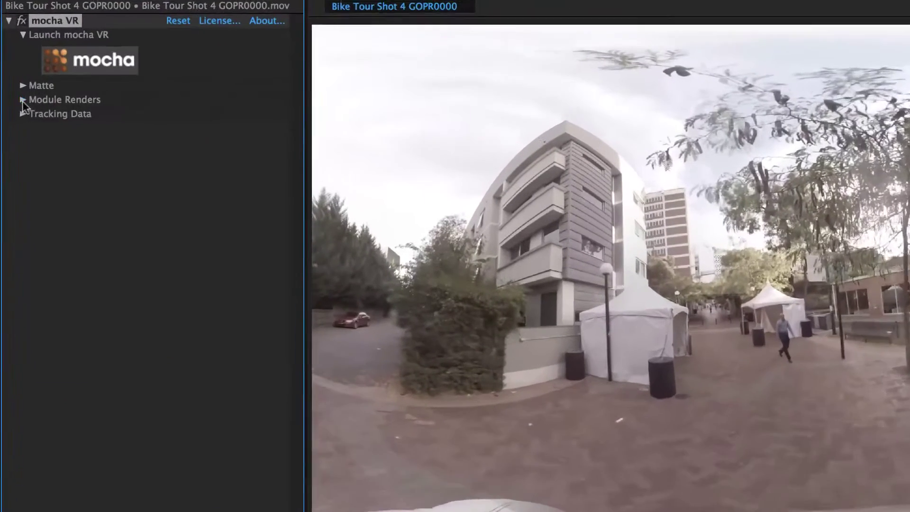
Set mocha VR's Insert Layer to BorisFX_App_Icons.png and enable Render under Module Renders.
left_click(12, 93)
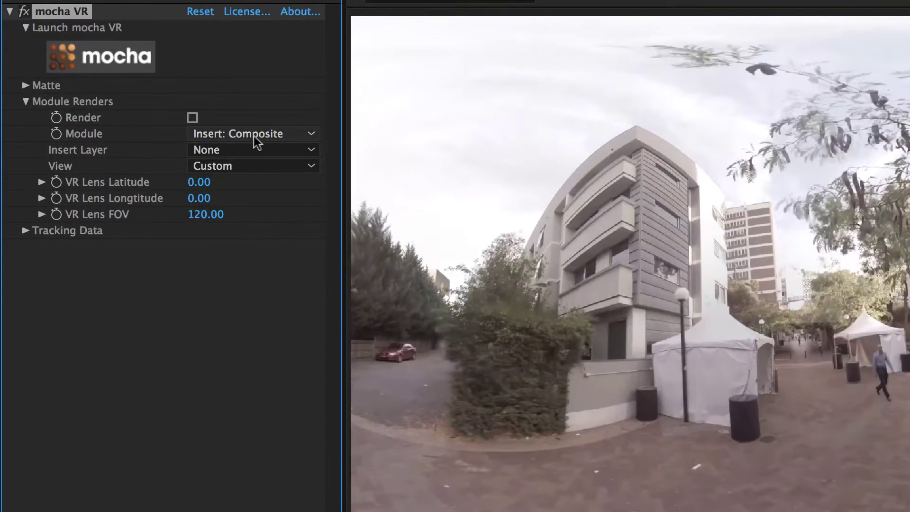
left_click(237, 149)
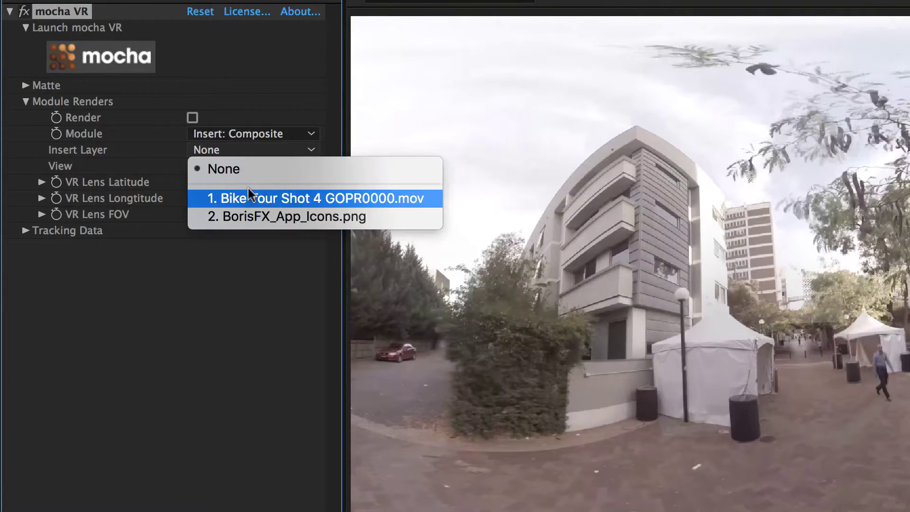
left_click(251, 214)
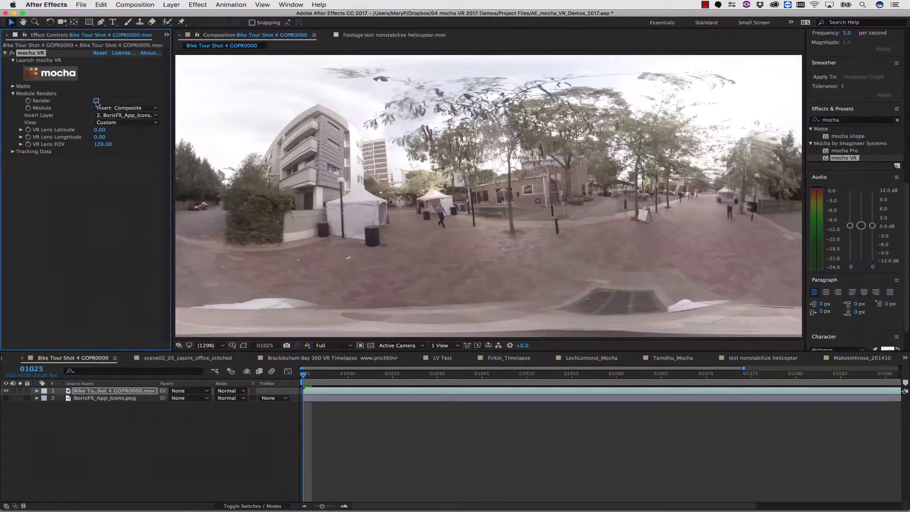
left_click(96, 100)
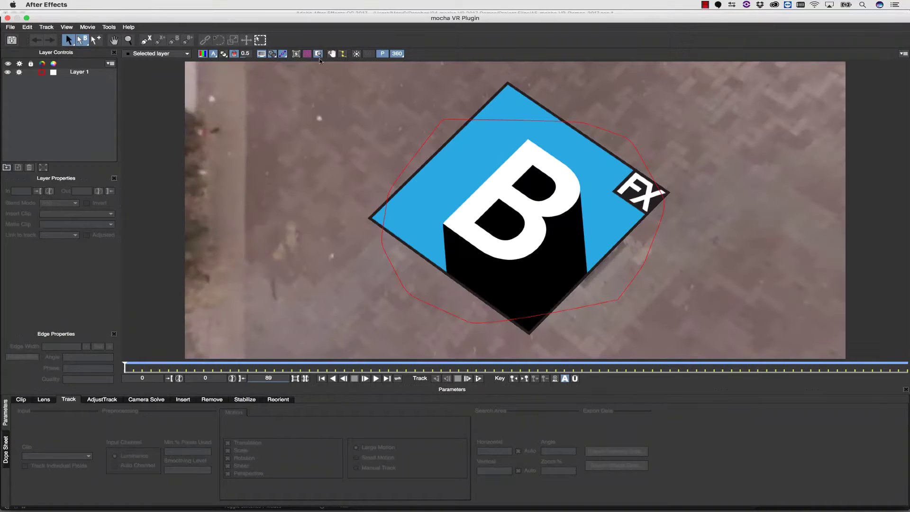
Select Layer 1, return to the equirectangular view, scrub to frame 89 and save the project.
left_click(412, 180)
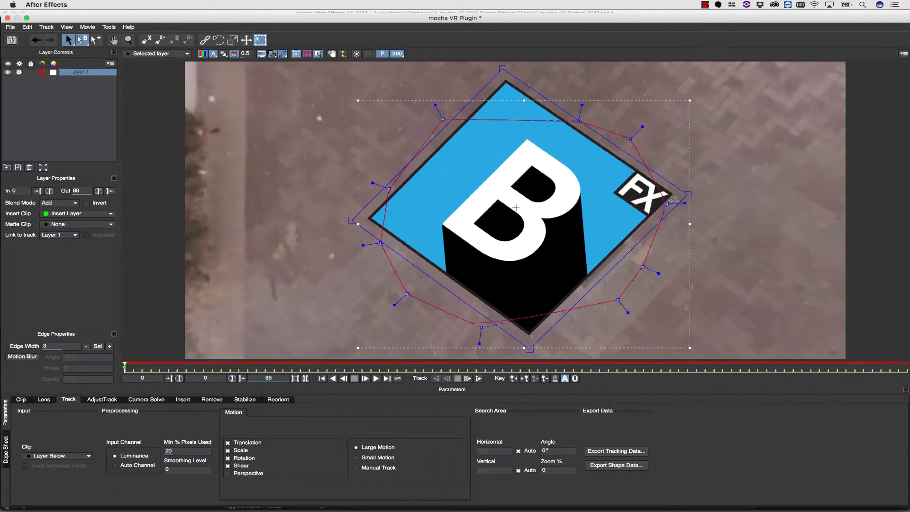
left_click(100, 74)
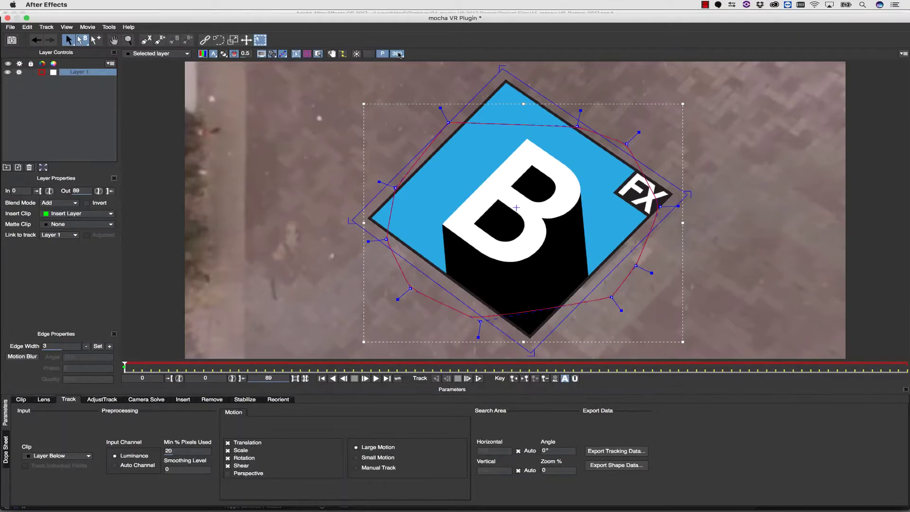
left_click(397, 54)
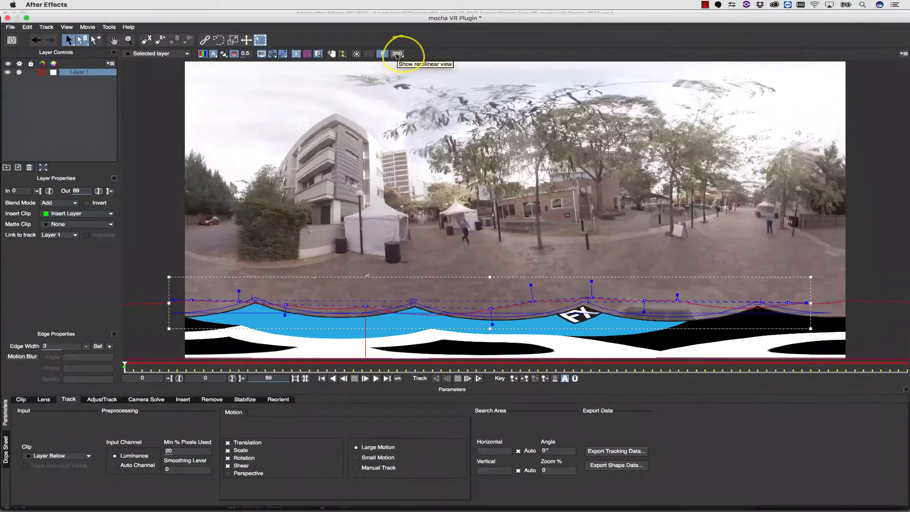
mouse_move(124, 366)
left_mouse_down()
mouse_move(906, 365)
mouse_move(126, 365)
left_mouse_up()
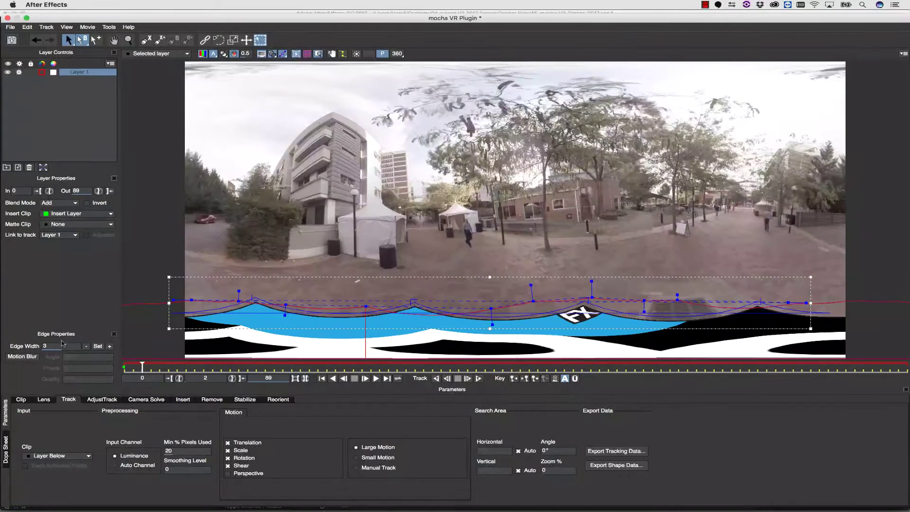
left_click(12, 41)
Check the Level 4 warp mesh in the Insert tab's Warp settings, then hide it again.
left_click(183, 399)
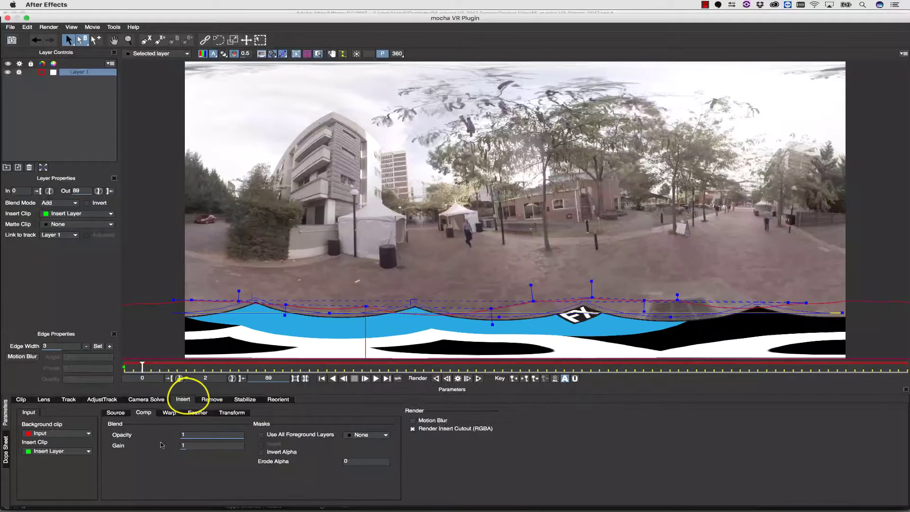
left_click(170, 412)
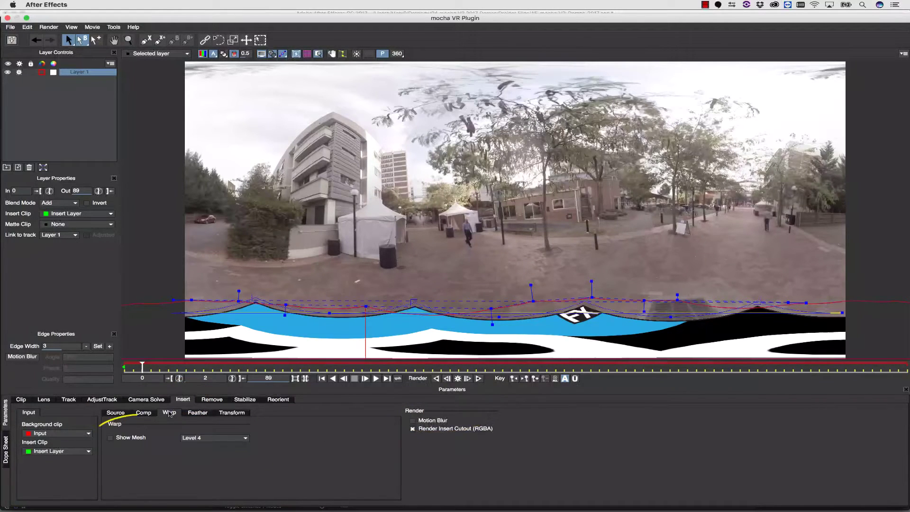
left_click(110, 437)
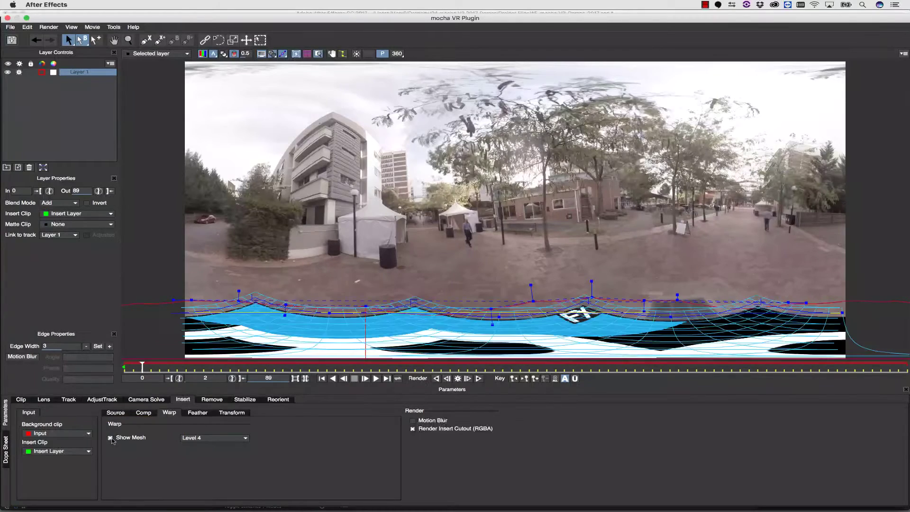
left_click(110, 437)
Close mocha VR to render the insert and preview the bike tour composition.
left_click(7, 18)
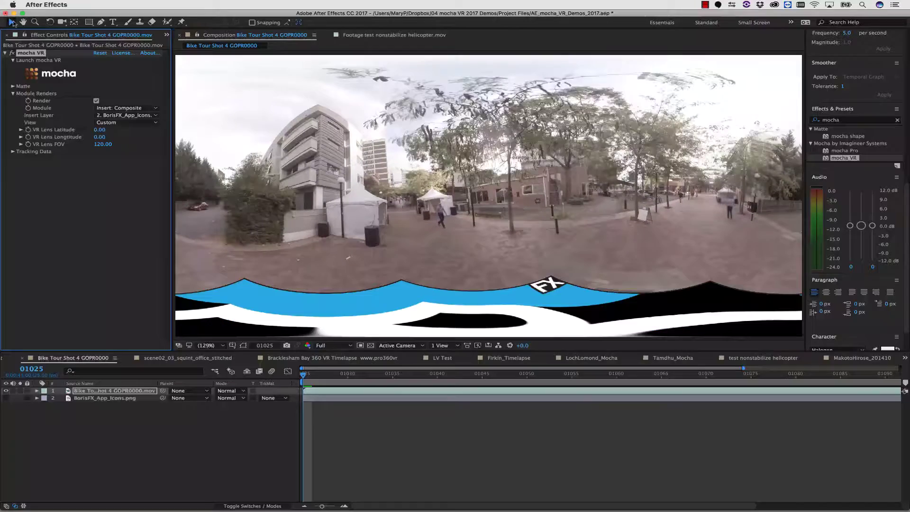
key("space")
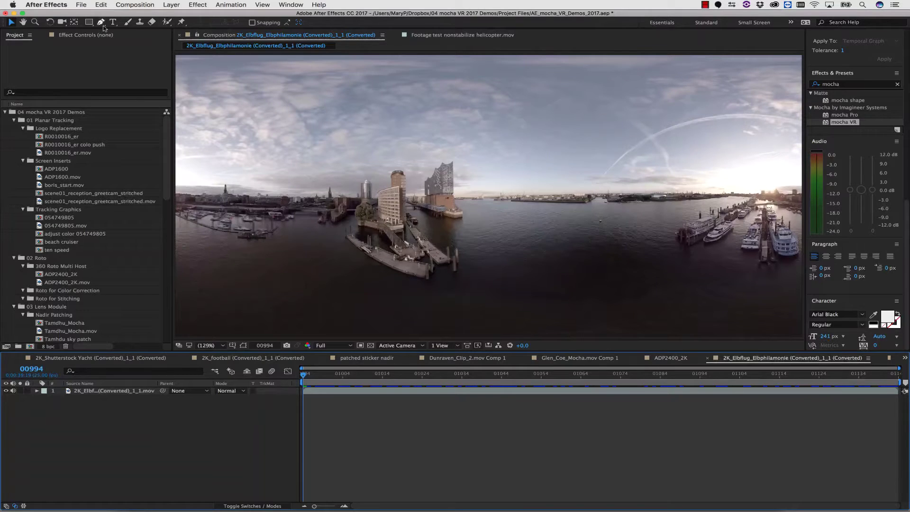
Add a '360 TITLES' text layer at lower centre and apply mocha VR to the harbour footage layer.
left_click(108, 24)
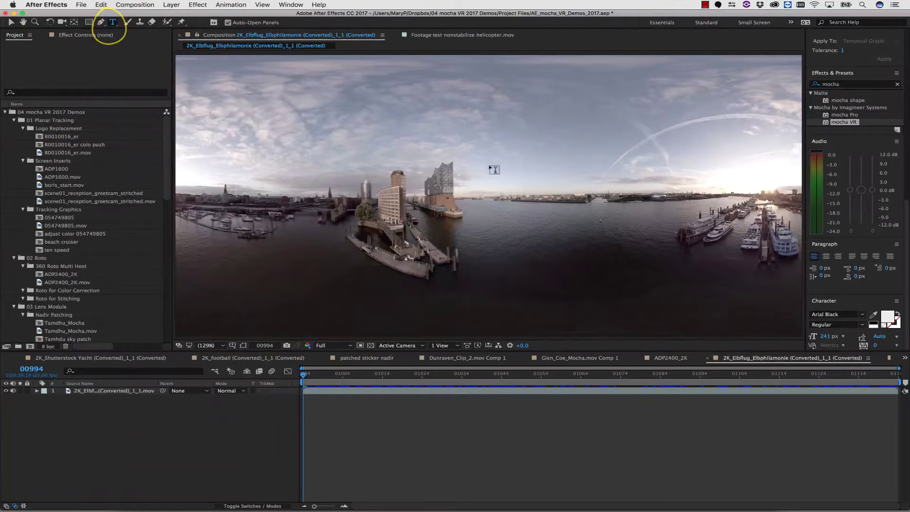
left_click(473, 173)
type("360 TITLES")
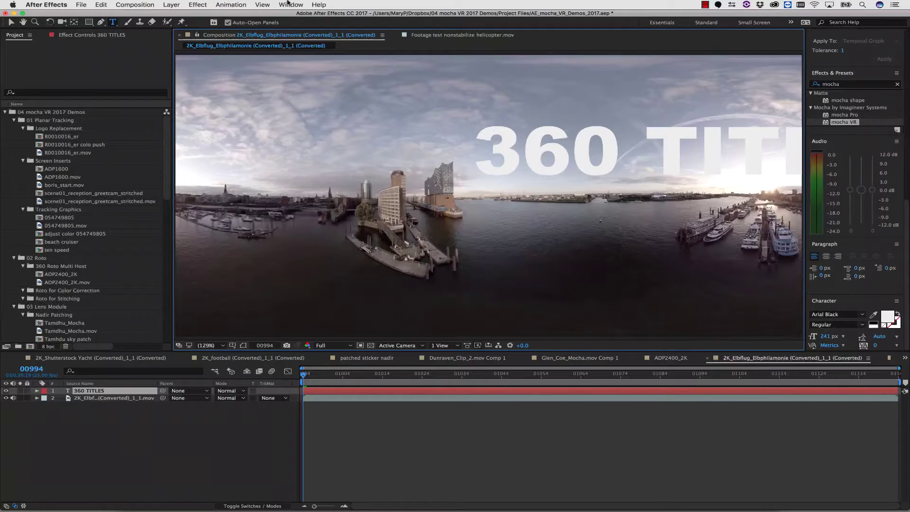
left_click(11, 22)
left_click_drag(577, 172, 379, 268)
left_click(98, 398)
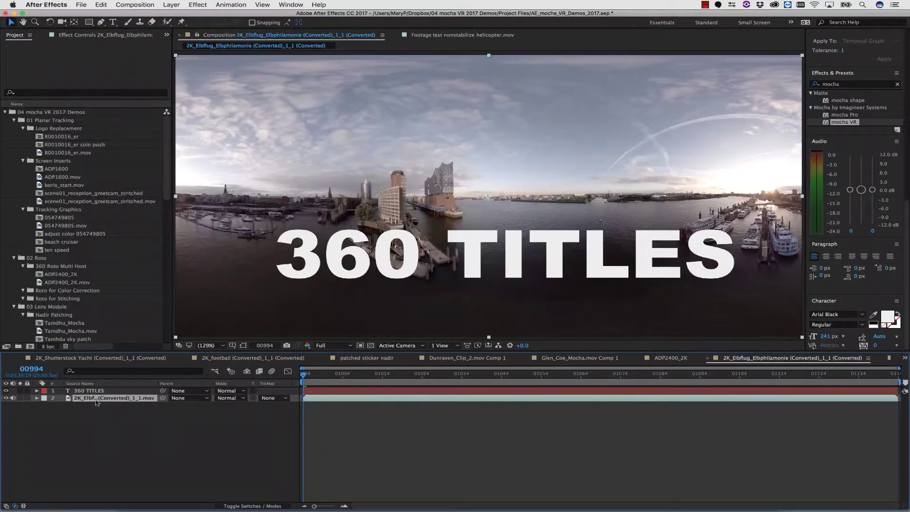
left_click_drag(846, 123, 132, 401)
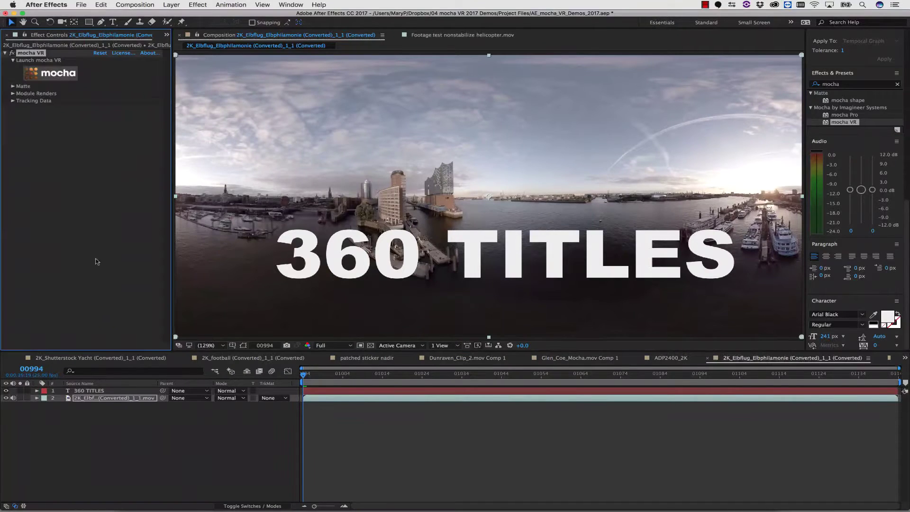
Set mocha VR's render module to Lens: Undistort and enable Render.
left_click(13, 94)
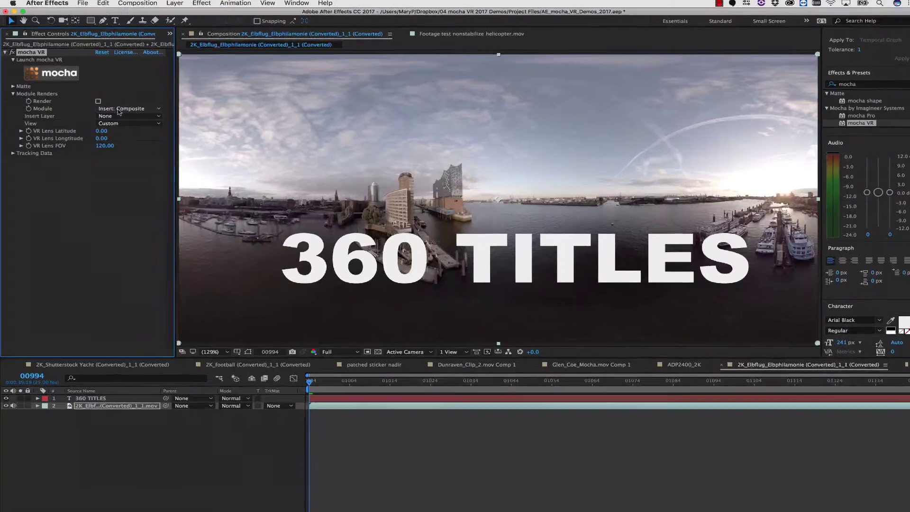
left_click(118, 108)
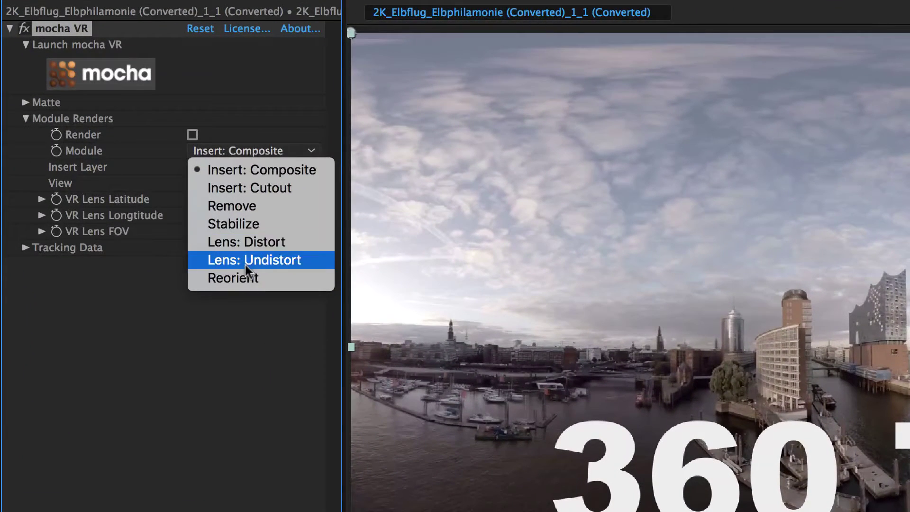
left_click(246, 260)
left_click(192, 134)
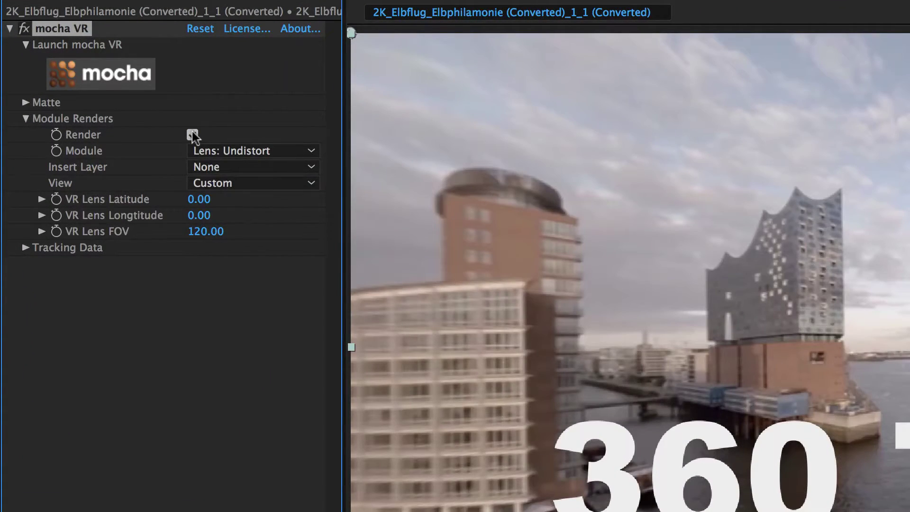
Turn the undistorted view to longitude 67.68 and tilt it to latitude 13.
left_click(42, 199)
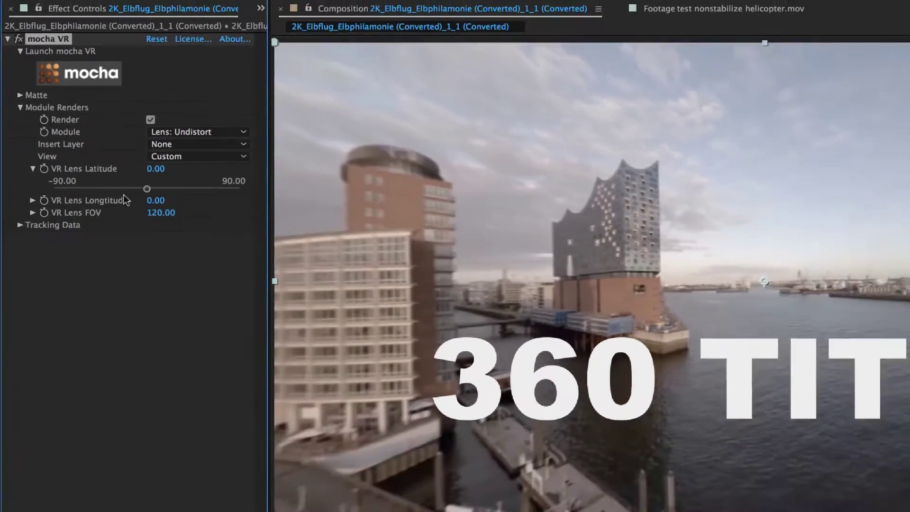
left_click(33, 200)
left_click_drag(146, 220, 193, 222)
left_click_drag(123, 162, 117, 162)
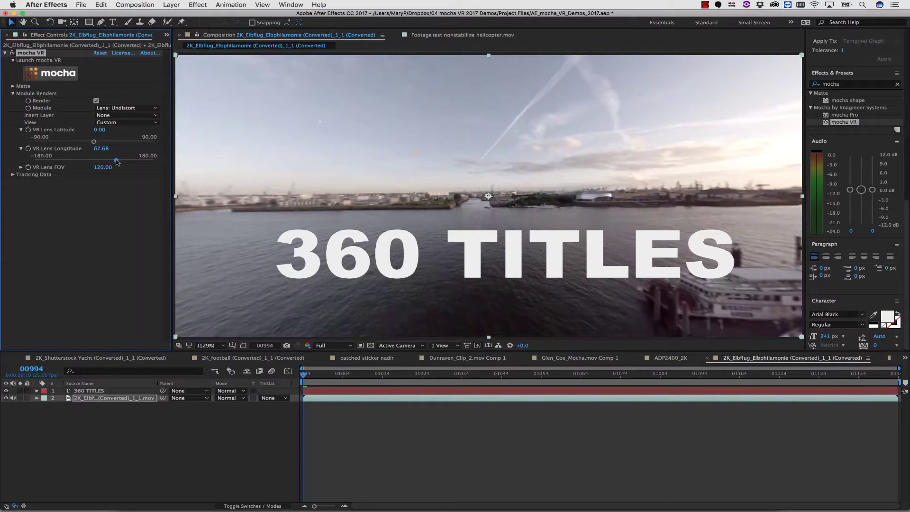
left_click_drag(105, 130, 113, 132)
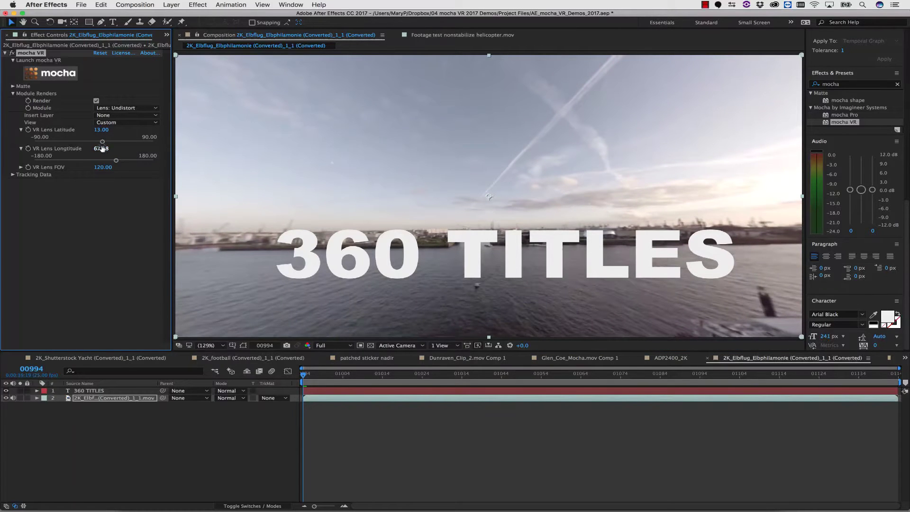
Duplicate the harbour footage layer.
left_click(110, 391)
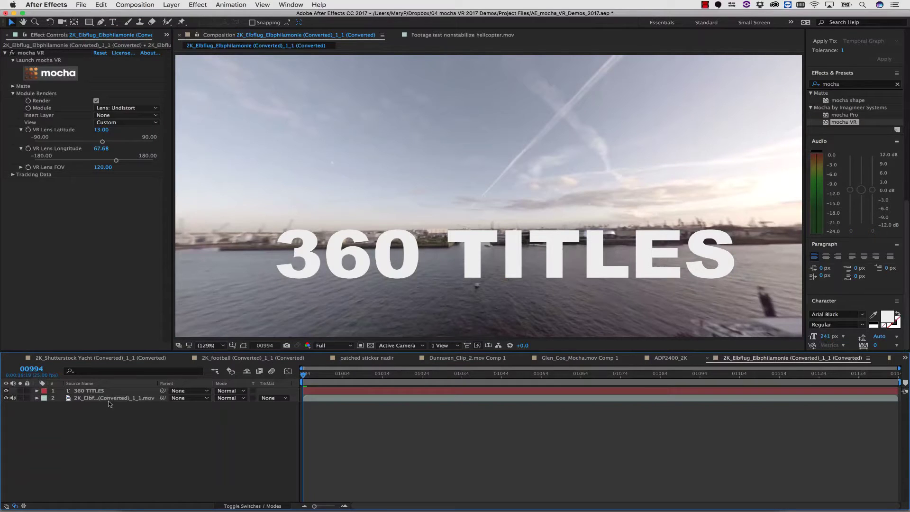
left_click(113, 398)
key("super+d")
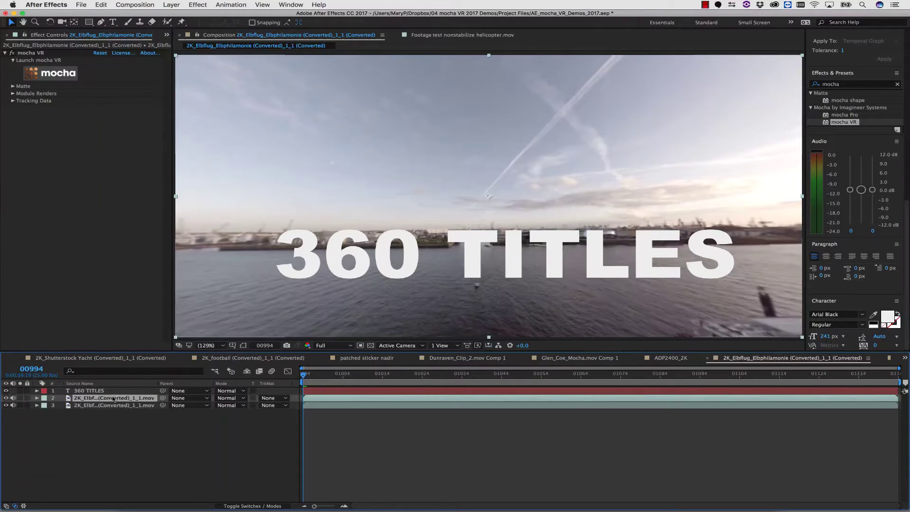
Pre-compose the 360 TITLES layer and the duplicated footage into a composition named '360 titles'.
left_click(93, 391)
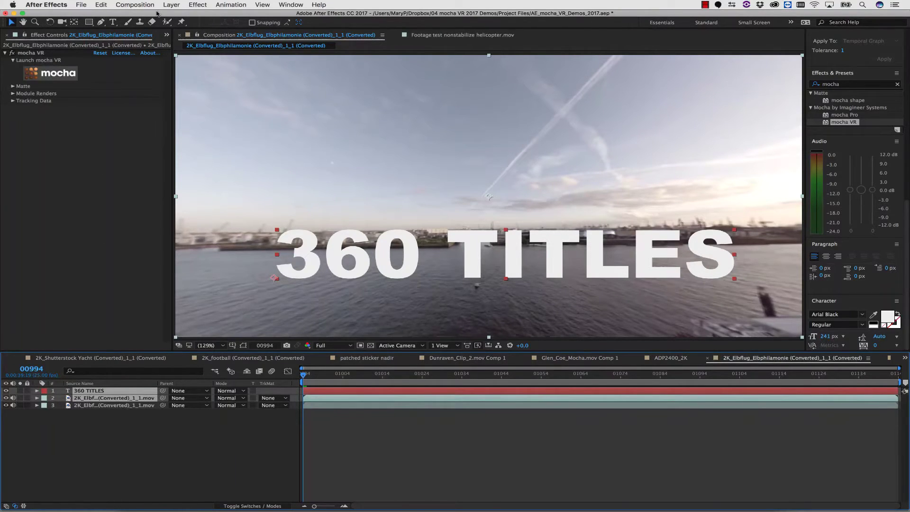
left_click(171, 5)
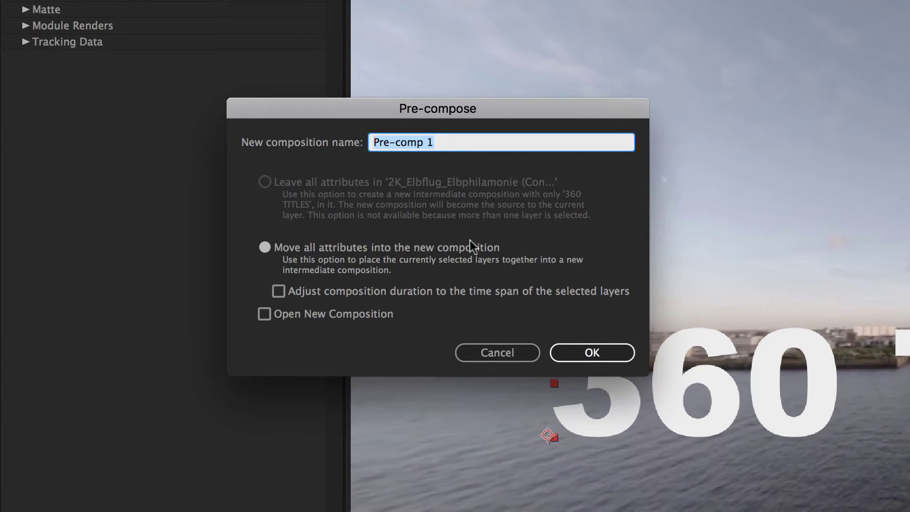
type("360 ")
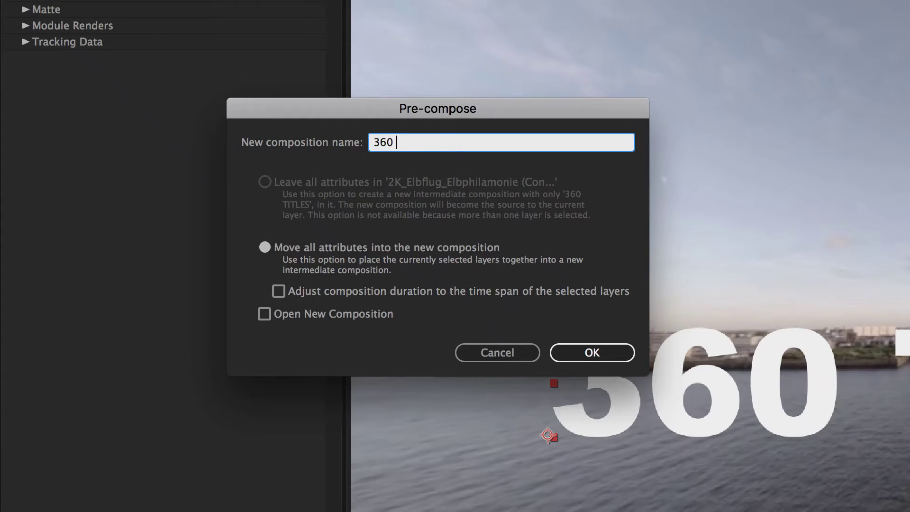
type("titles")
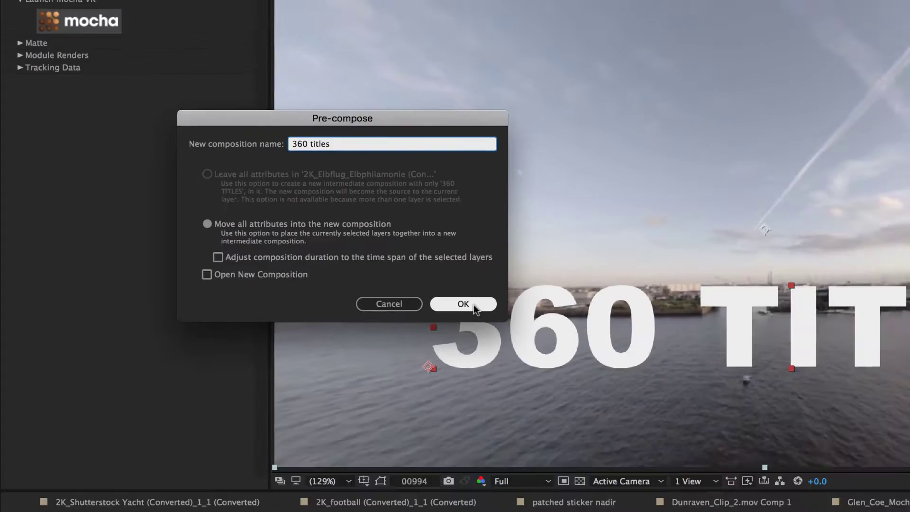
left_click(591, 352)
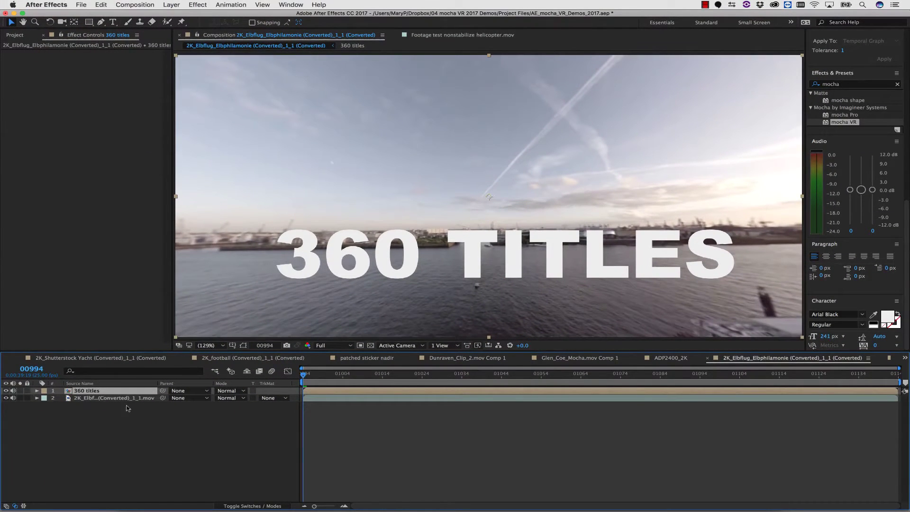
Move the mocha VR effect from the remaining footage layer onto the 360 titles pre-comp.
left_click(94, 398)
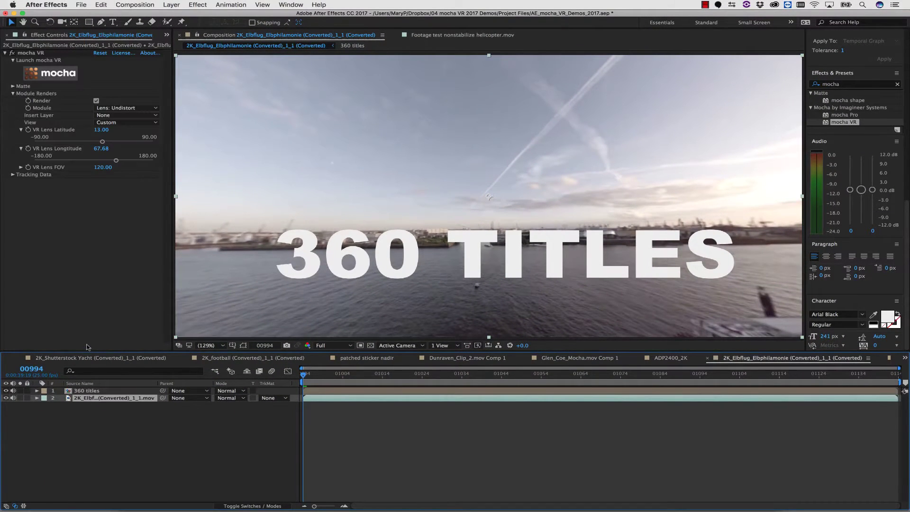
left_click(30, 53)
key("Delete")
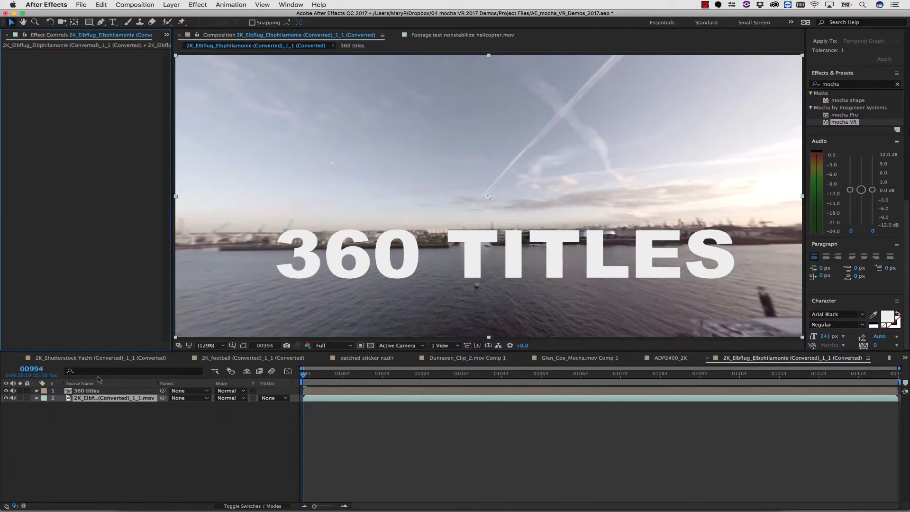
left_click(88, 391)
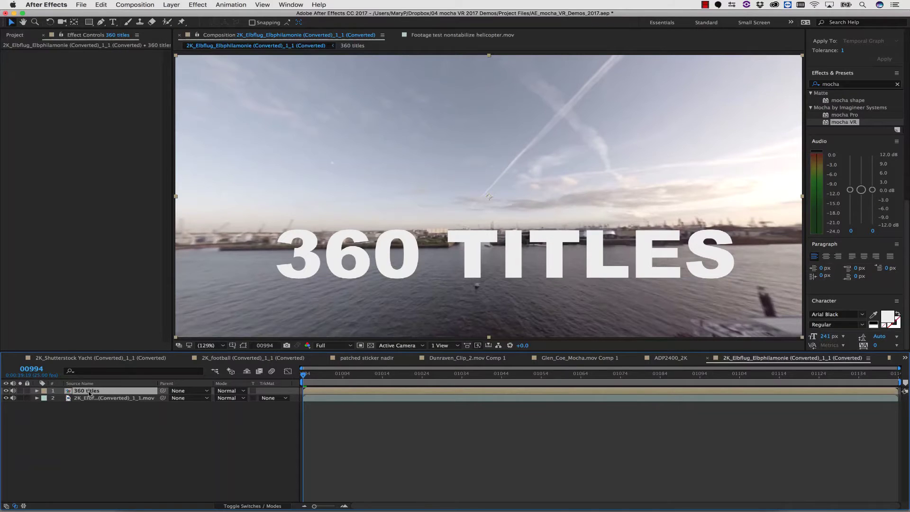
key("super+z")
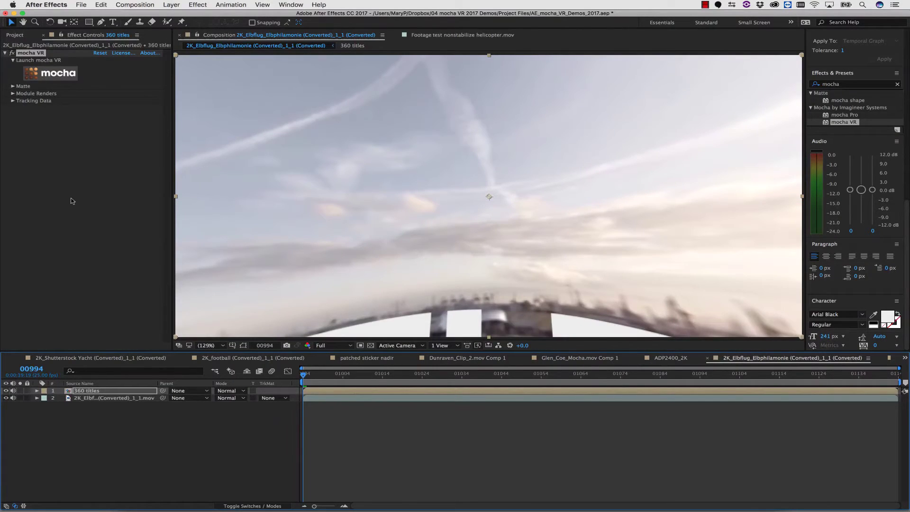
Switch the mocha VR module to Lens: Distort and fit the whole comp in the viewer.
left_click(13, 94)
key("period")
key("period")
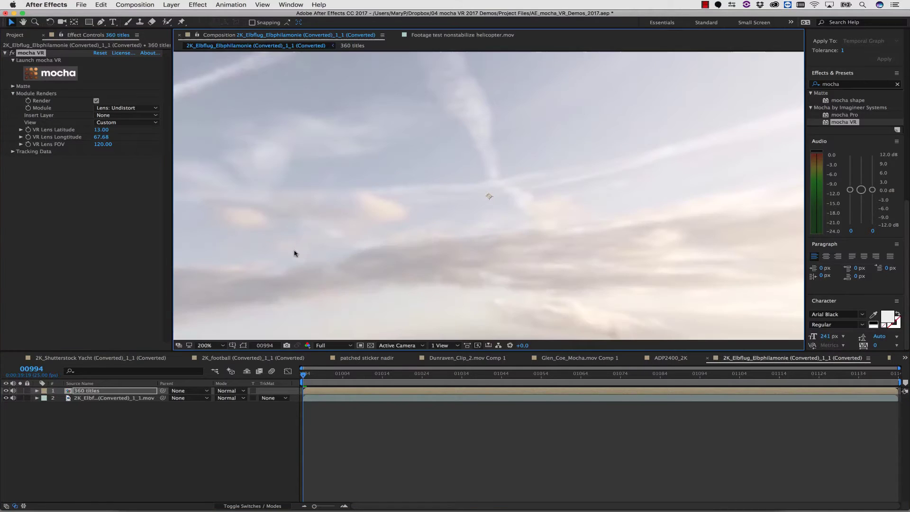
left_click(142, 108)
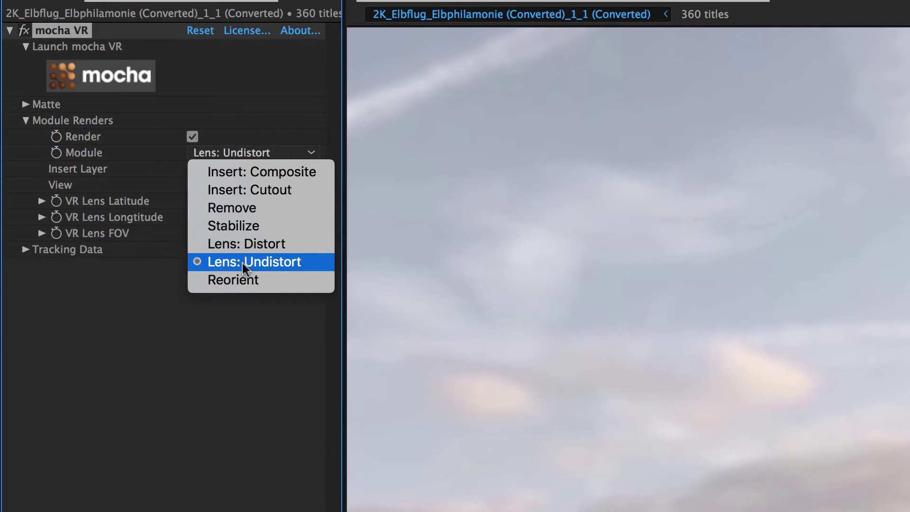
left_click(246, 251)
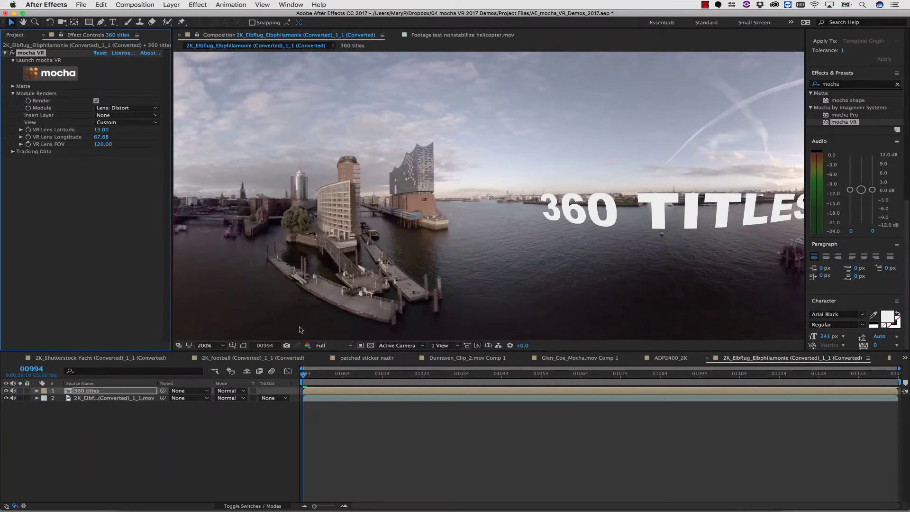
left_click(12, 152)
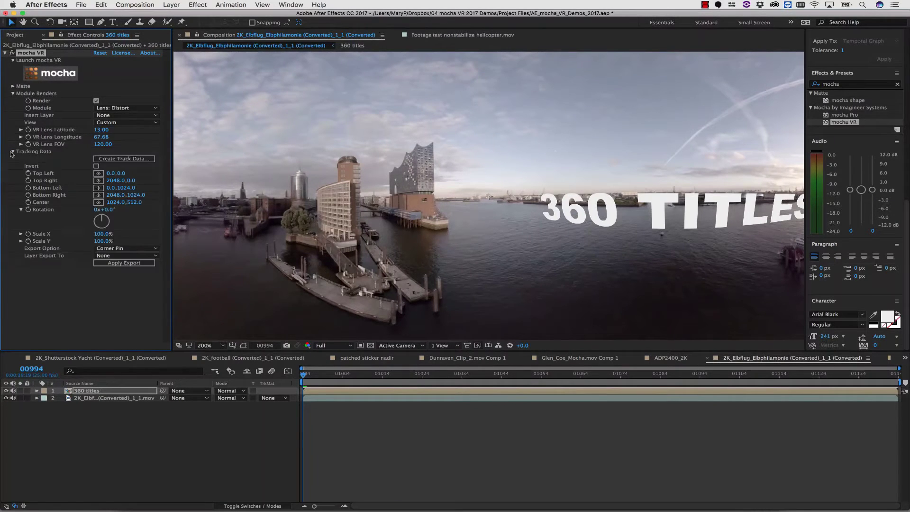
left_click(208, 345)
left_click(214, 353)
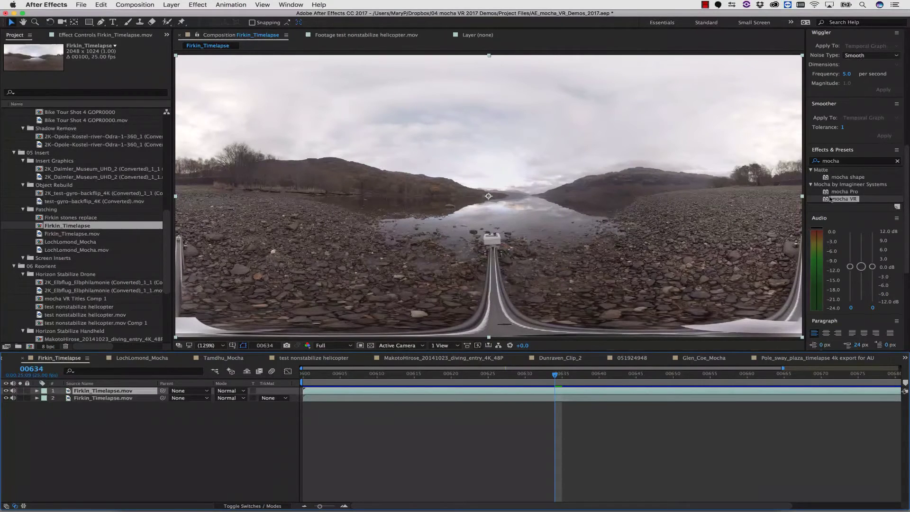
Apply mocha VR to the Firkin timelapse with the Lens: Undistort module and Render enabled.
left_click_drag(832, 199, 113, 391)
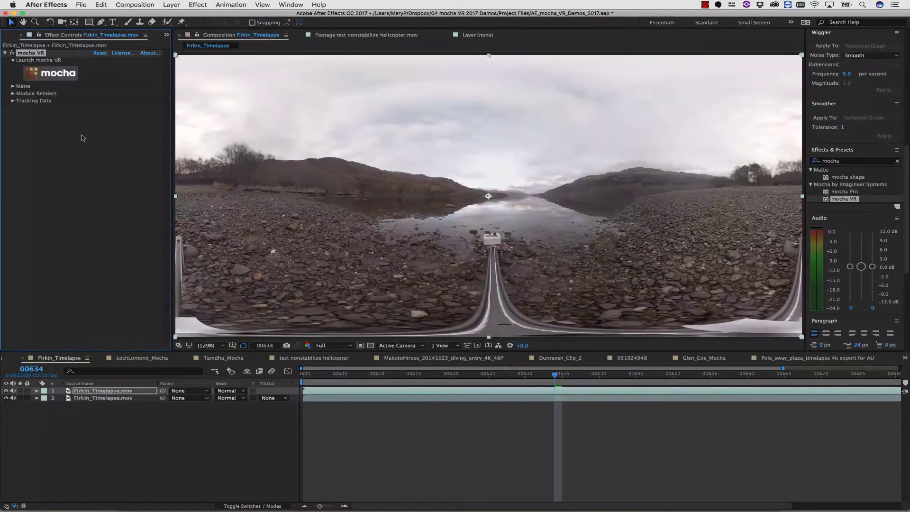
left_click(13, 93)
left_click(113, 109)
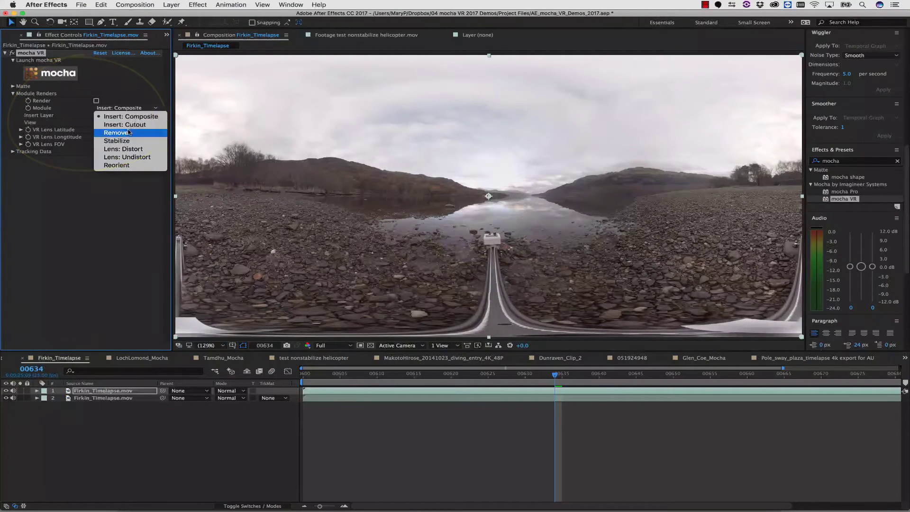
left_click(127, 156)
left_click(96, 101)
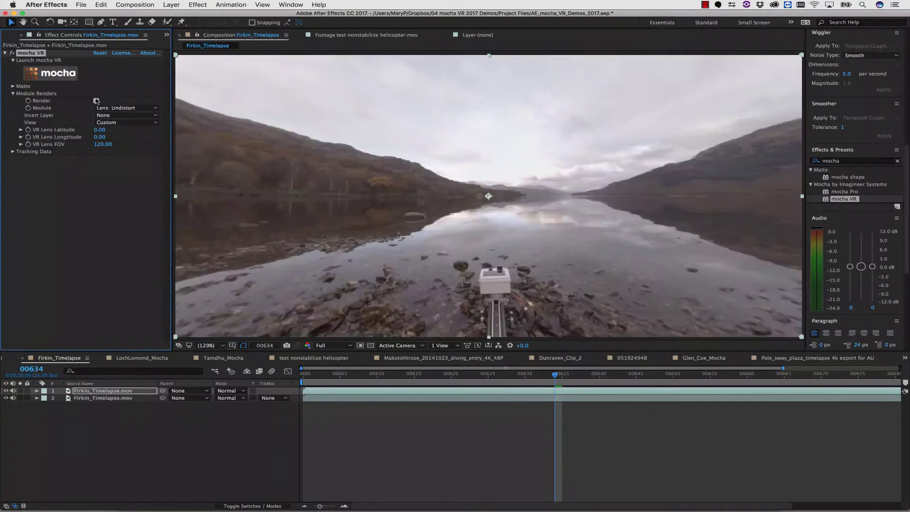
Aim the undistorted view straight down at the rig: latitude -89.28, longitude 0, FOV 159.86.
left_click(20, 129)
left_click(21, 148)
left_click(21, 167)
left_click(95, 143)
left_click_drag(95, 143, 40, 148)
left_click_drag(118, 179, 147, 185)
left_click_drag(40, 142, 36, 145)
left_click_drag(93, 164, 93, 162)
key("space")
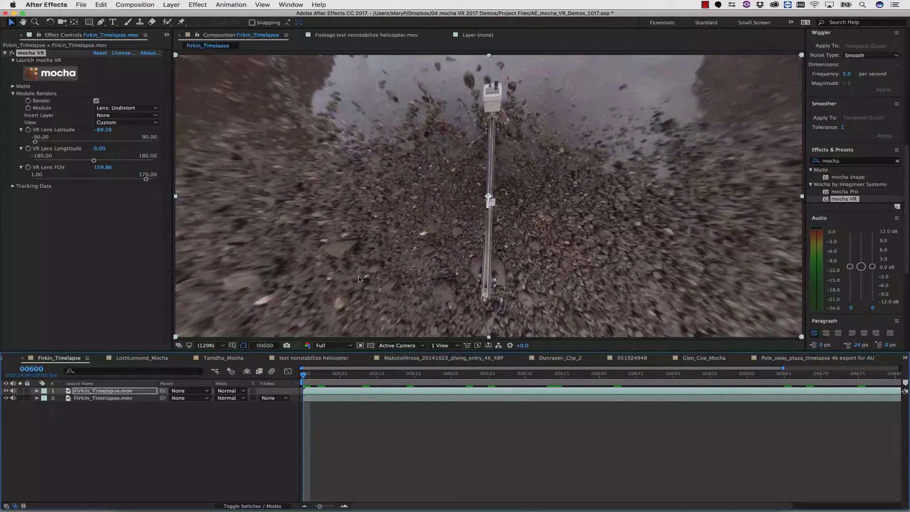
left_click(140, 23)
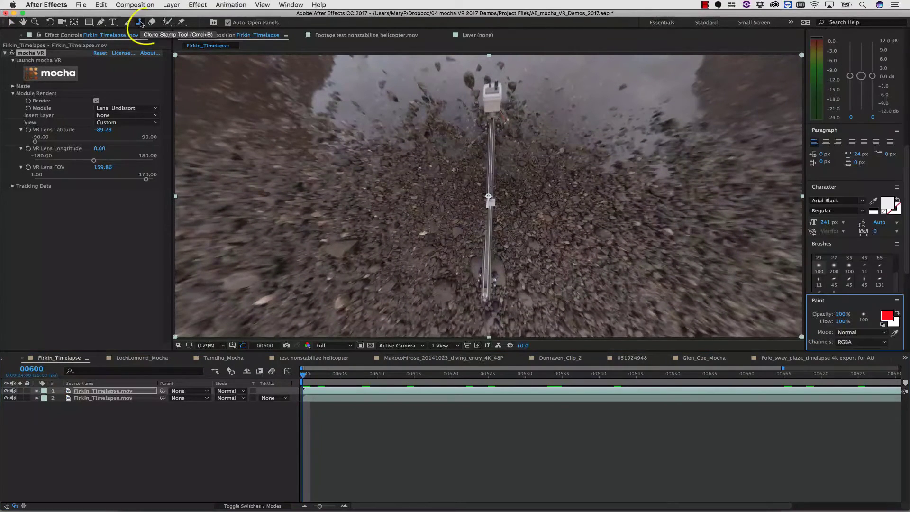
Clone-stamp over the rig's rail and box in the Layer panel, then preview the result.
double_click(108, 391)
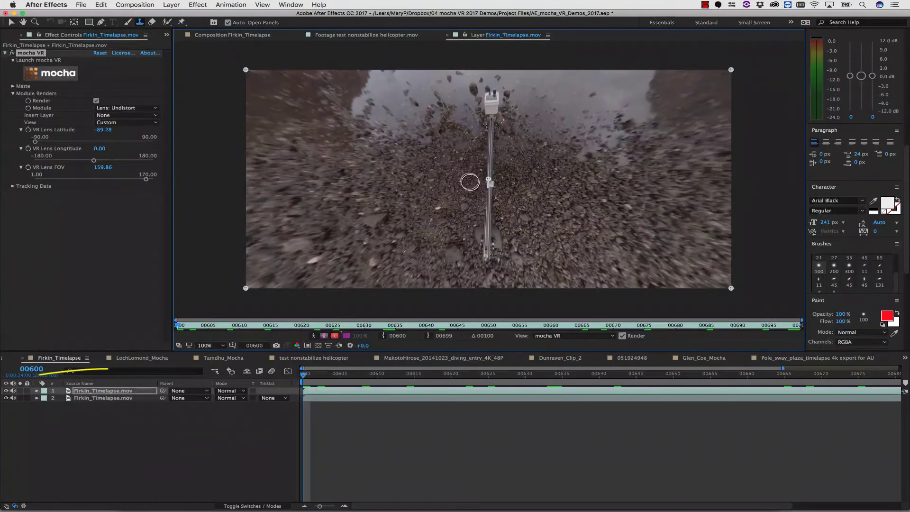
mouse_move(489, 186)
left_mouse_down()
mouse_move(492, 223)
mouse_move(493, 94)
left_mouse_up()
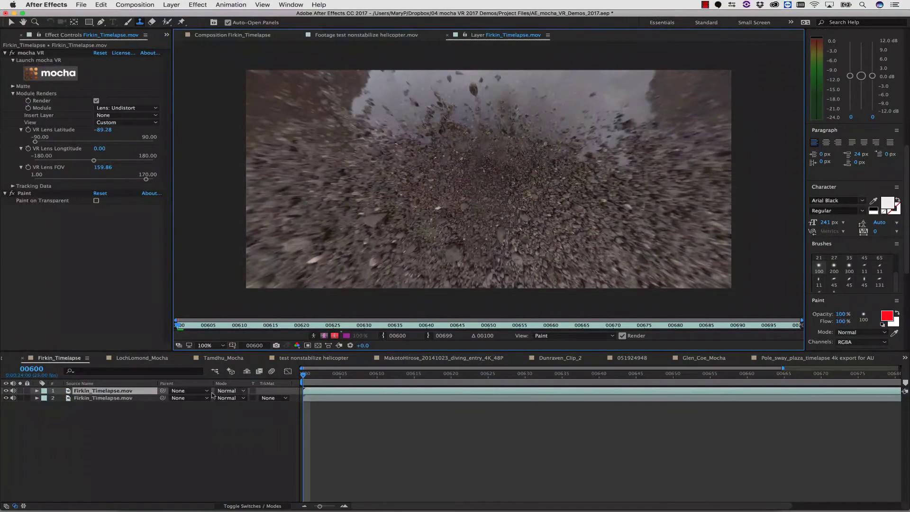
left_click(37, 391)
key("End")
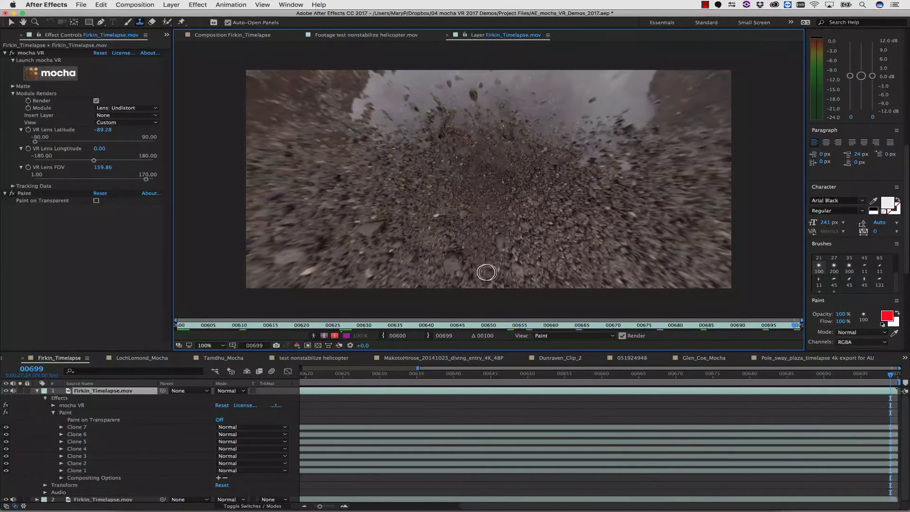
left_click(481, 265)
key("Home")
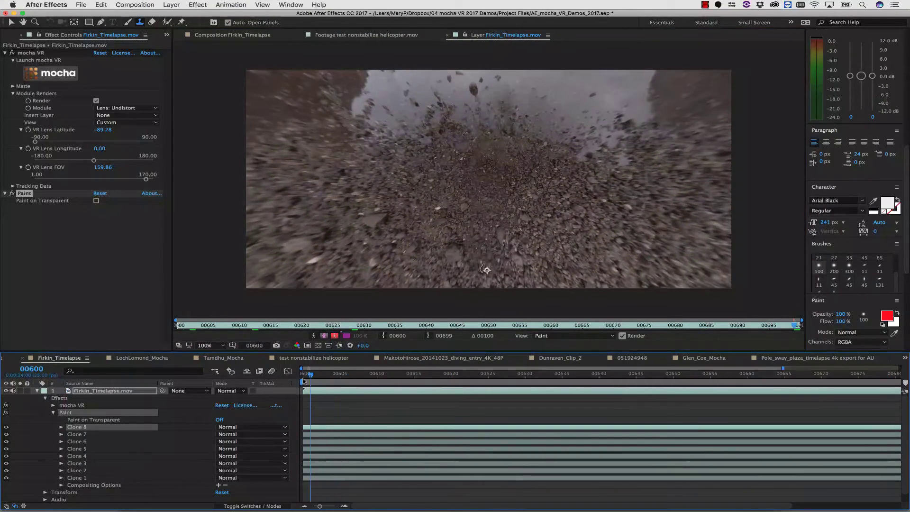
key("space")
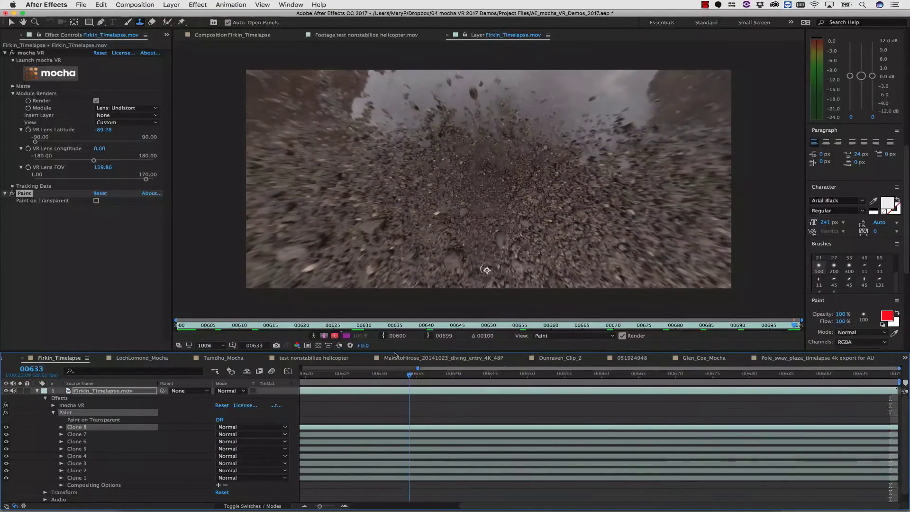
key("space")
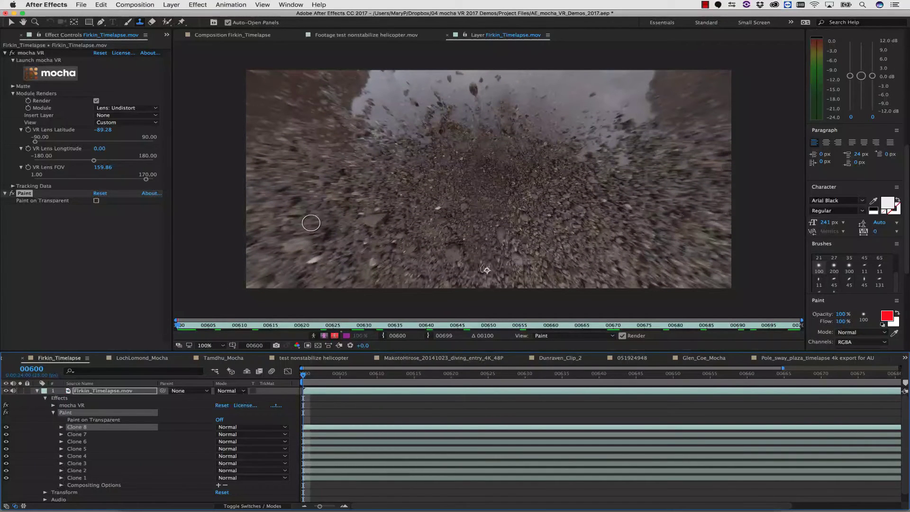
Collapse the timelapse layer's properties and select its mocha VR effect.
left_click(109, 391)
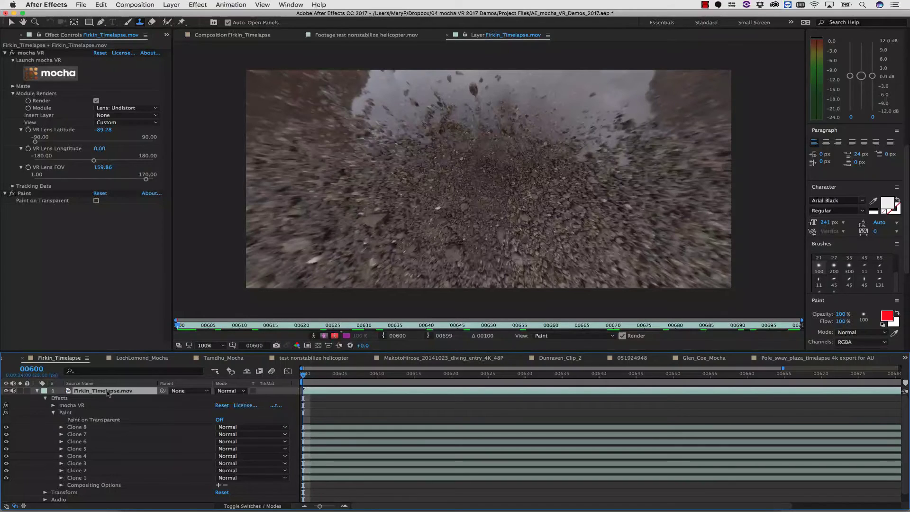
left_click(37, 391)
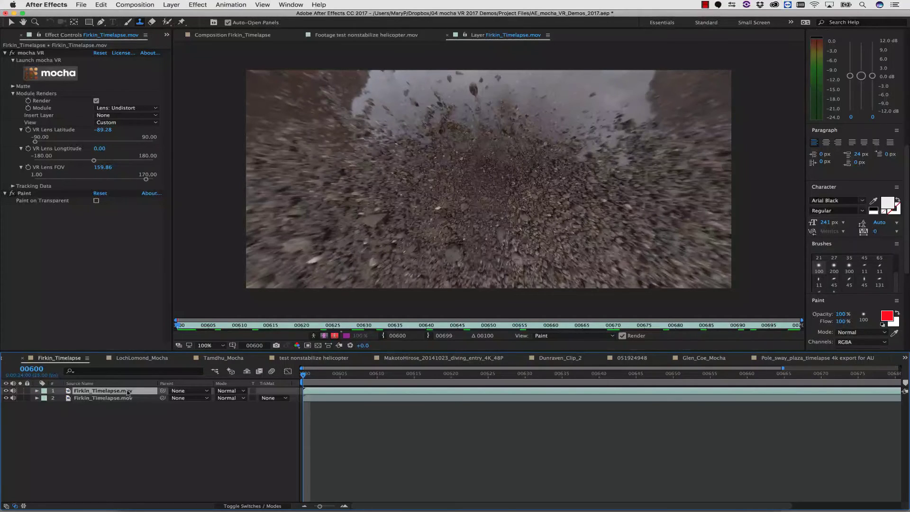
left_click(34, 53)
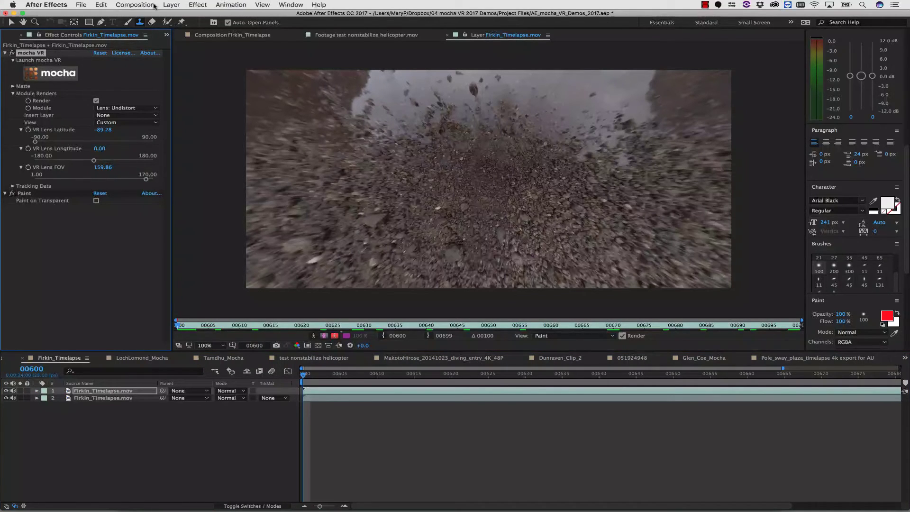
Pre-compose the painted timelapse layer, moving all attributes, into 'clone paint rig'.
left_click(172, 5)
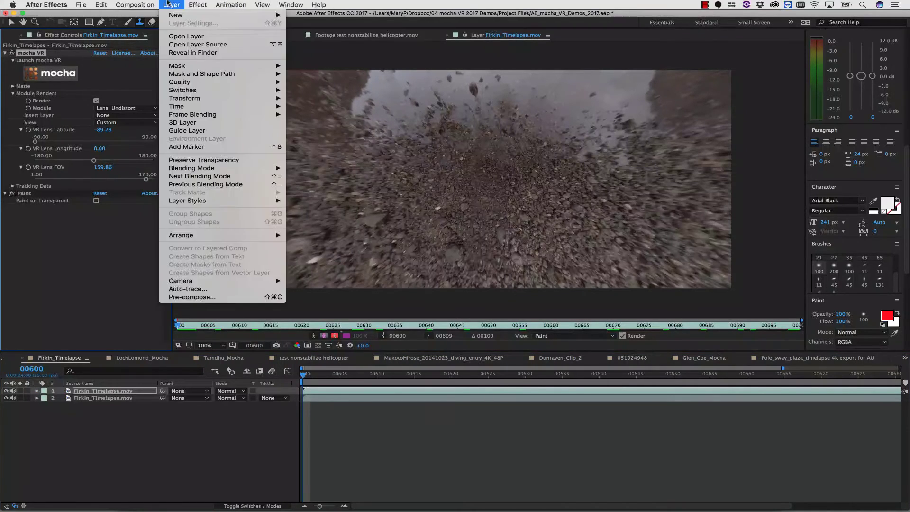
left_click(194, 297)
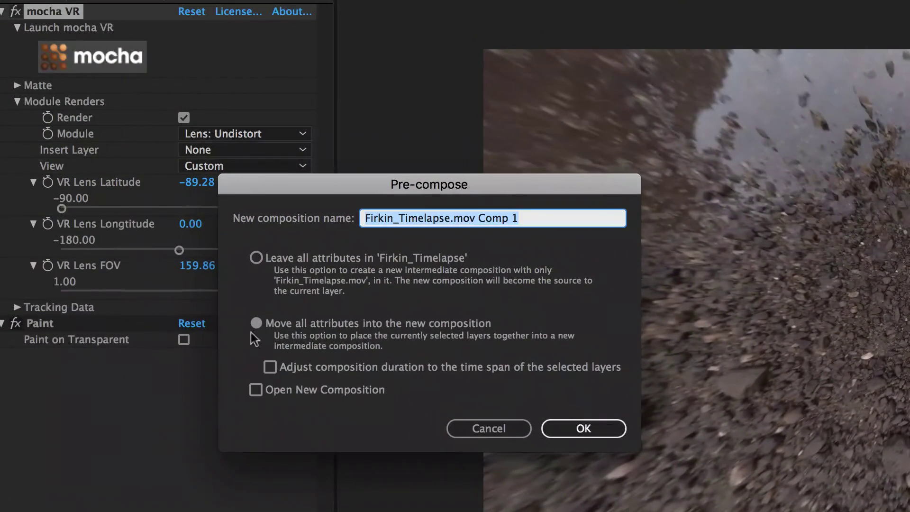
type("pr")
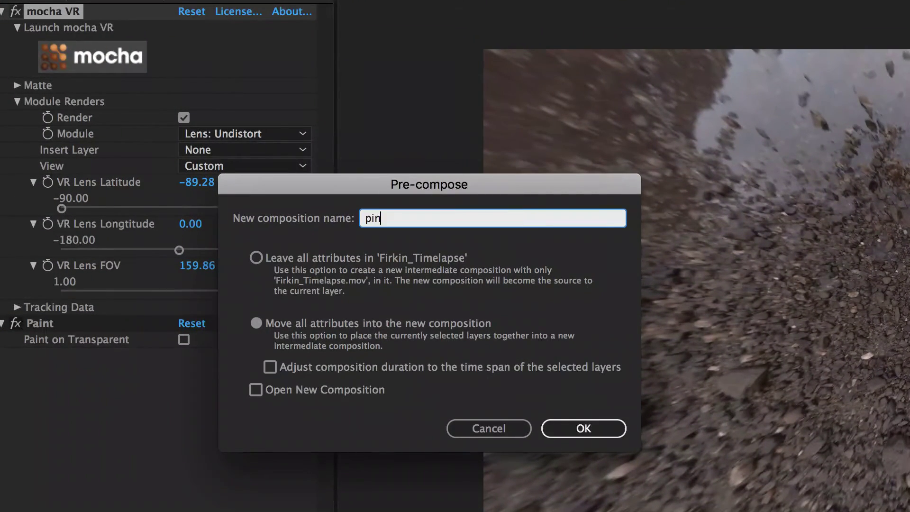
key("BackSpace")
key("BackSpace")
type("clone paint rig")
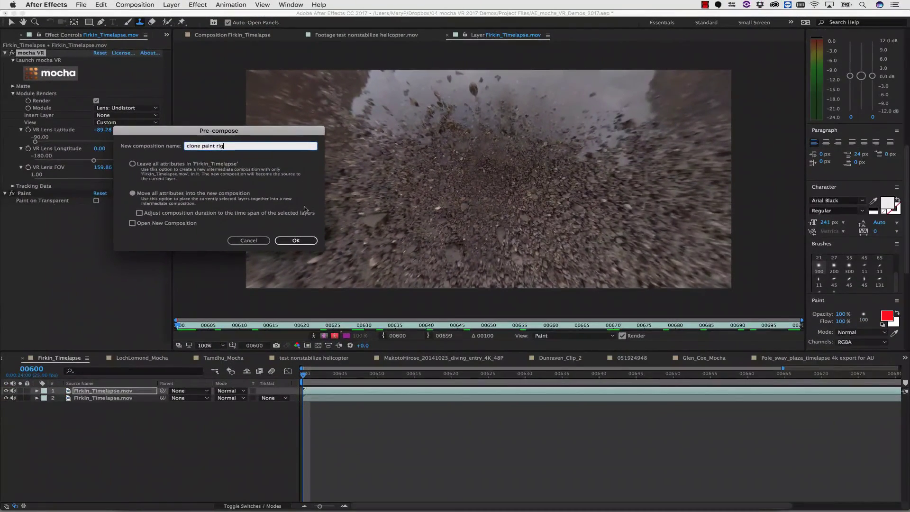
left_click(575, 426)
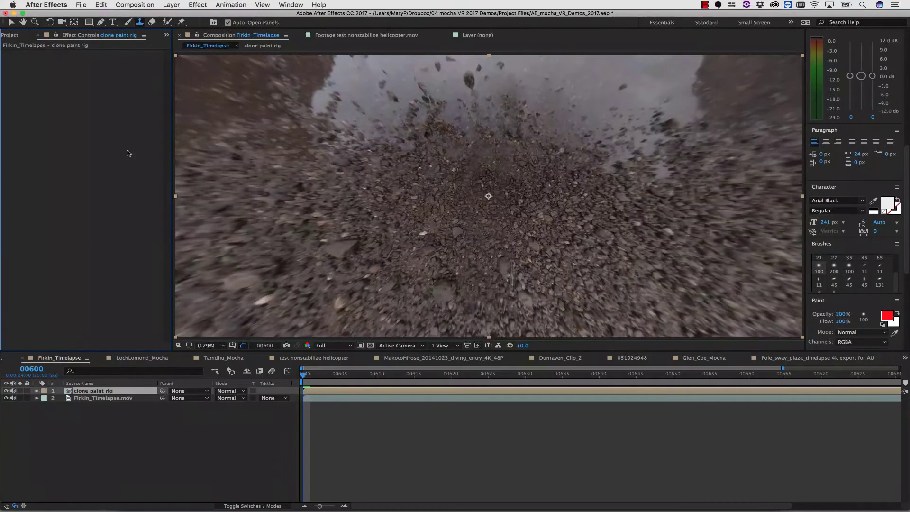
Paste mocha VR onto the clone paint rig layer, set it to Lens: Distort, and preview.
key("super+alt+shift+e")
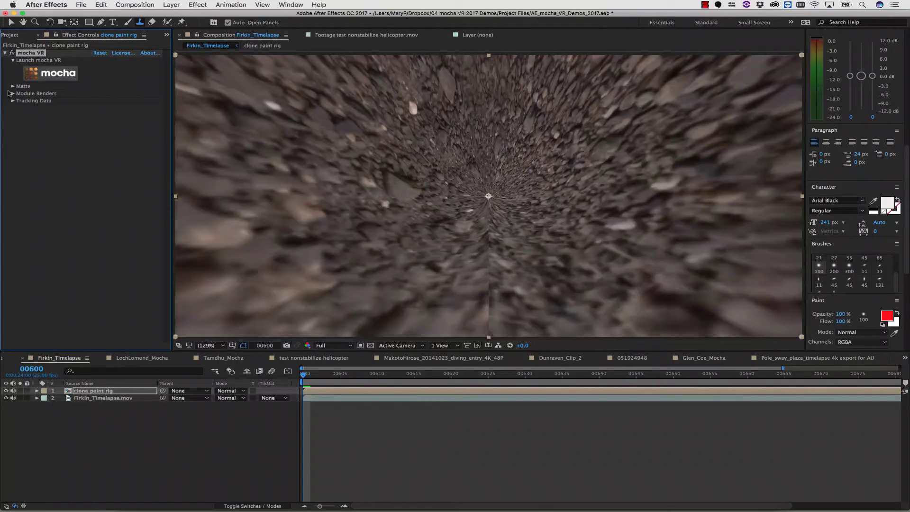
left_click(13, 93)
left_click(125, 108)
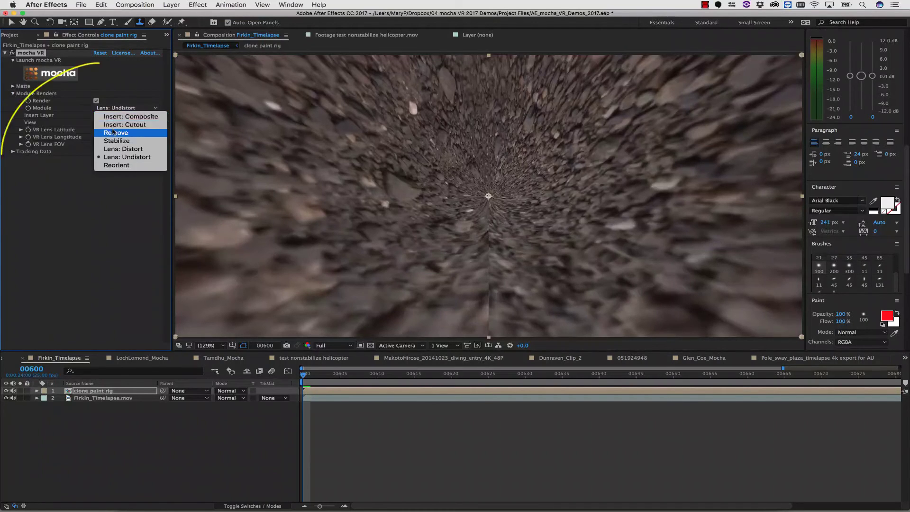
left_click(109, 150)
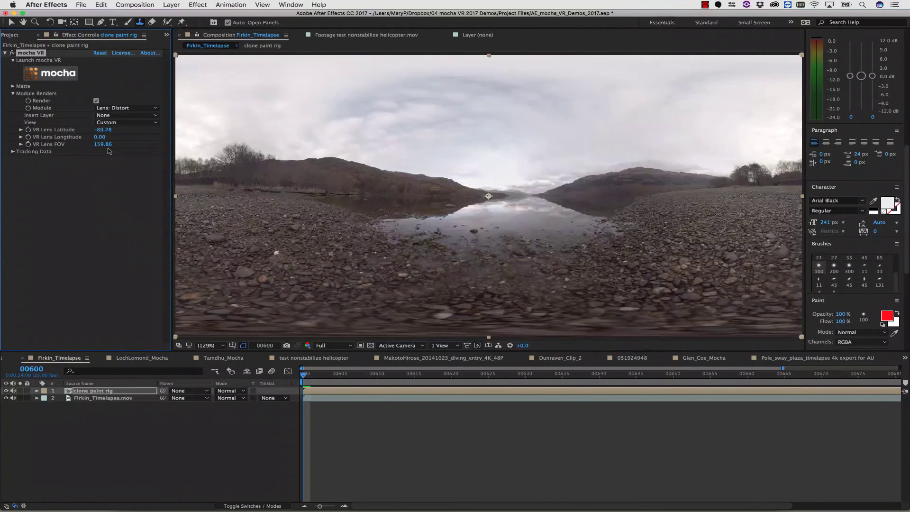
key("space")
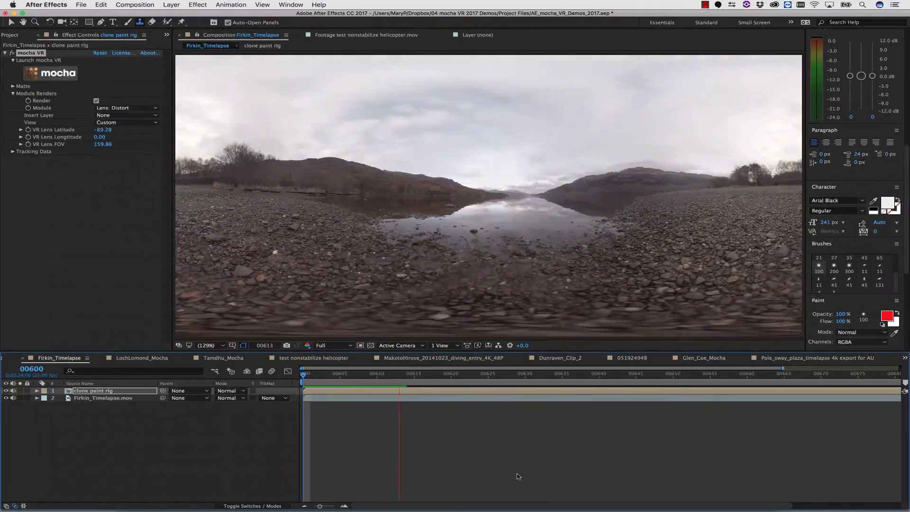